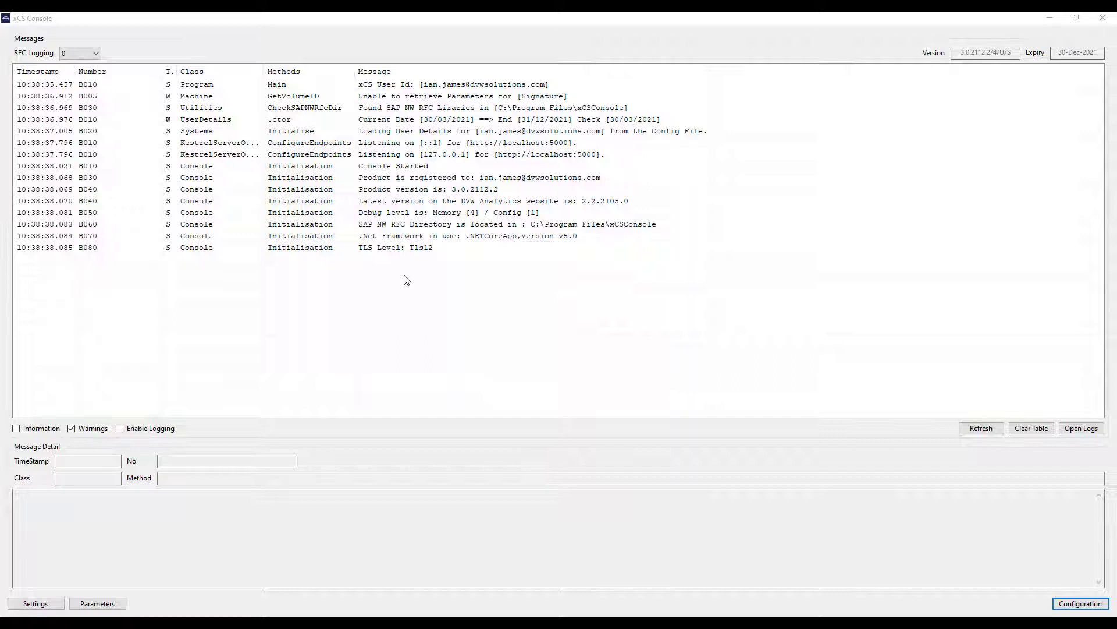
# Review the DVW Demo SAP S/4HANA system parameters, then bring up the TableExtract configuration file list.
pyautogui.click(109, 604)
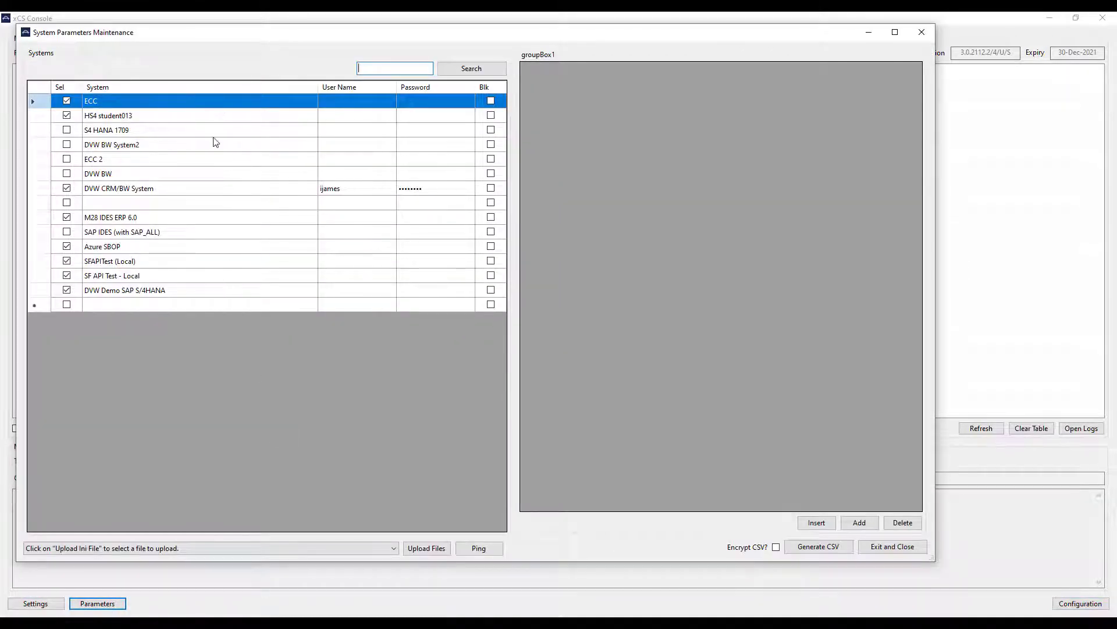
pyautogui.click(204, 290)
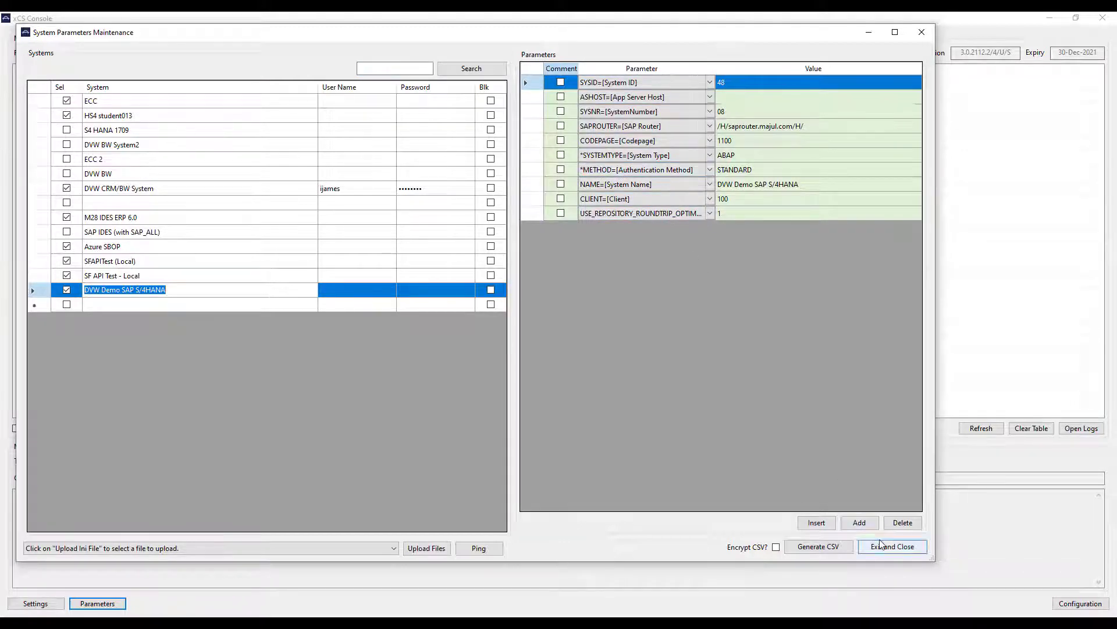
pyautogui.click(893, 548)
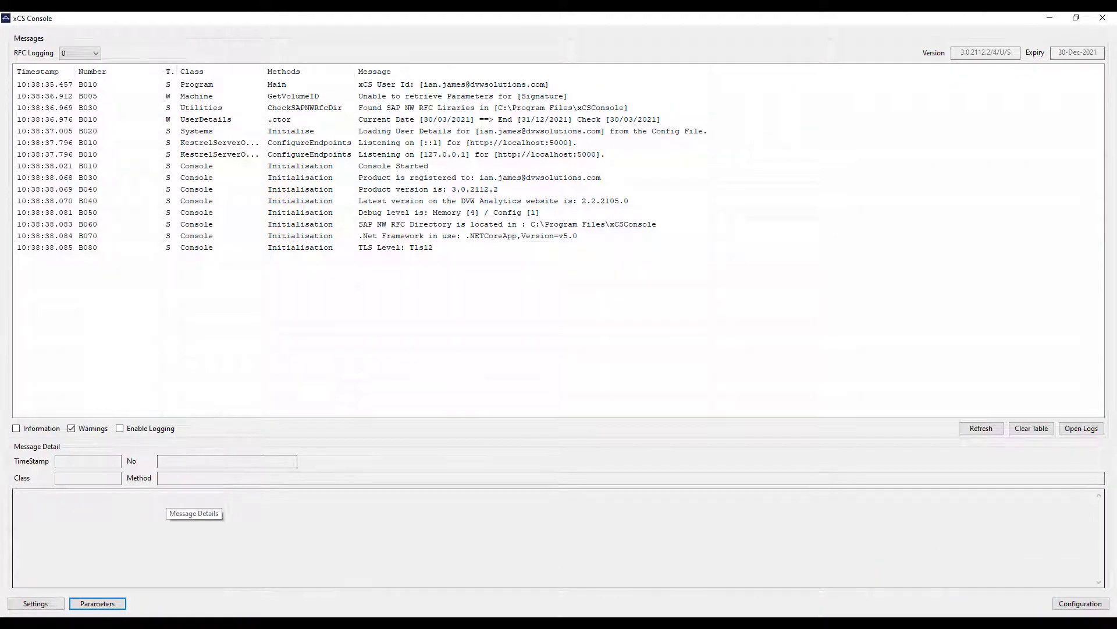
pyautogui.click(1083, 607)
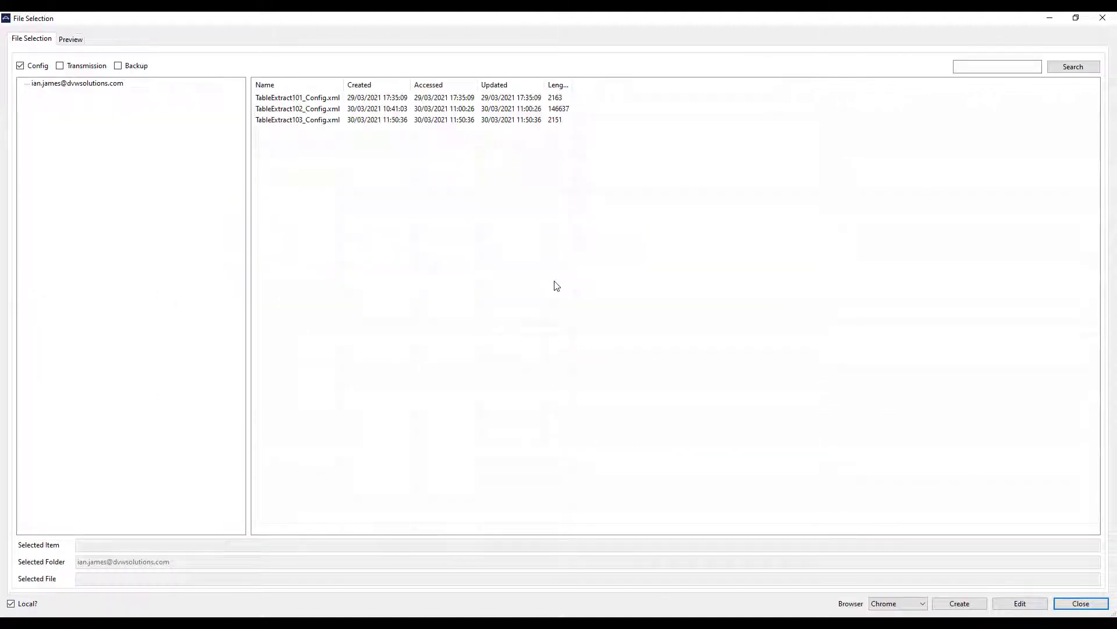
# Create a new configuration with SAP Table as the tool, named TableExtract104.
pyautogui.click(952, 604)
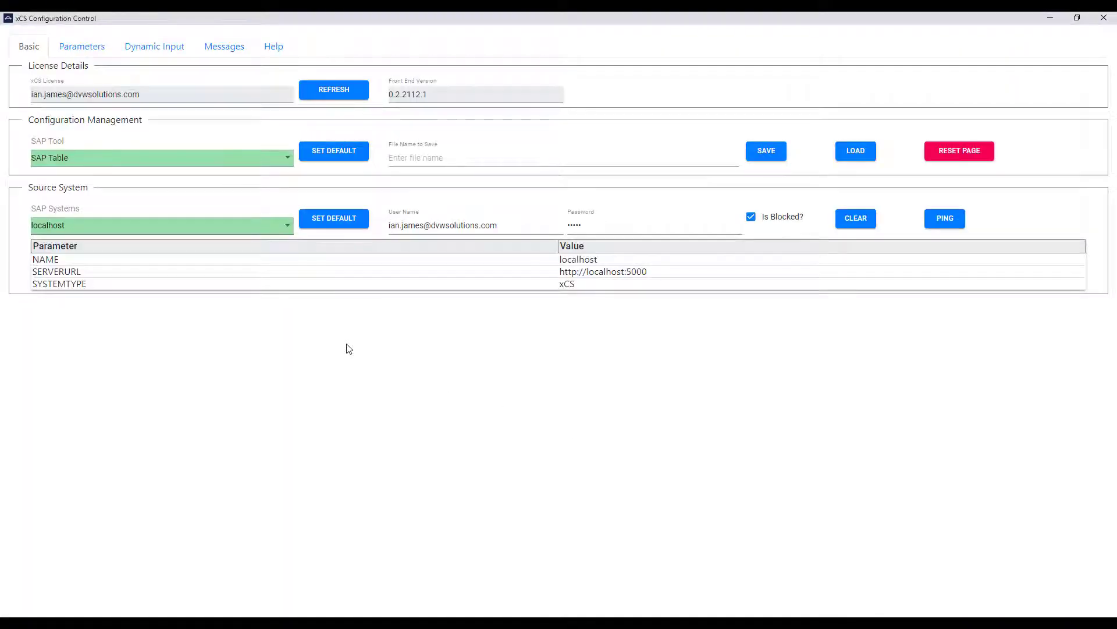
pyautogui.click(288, 159)
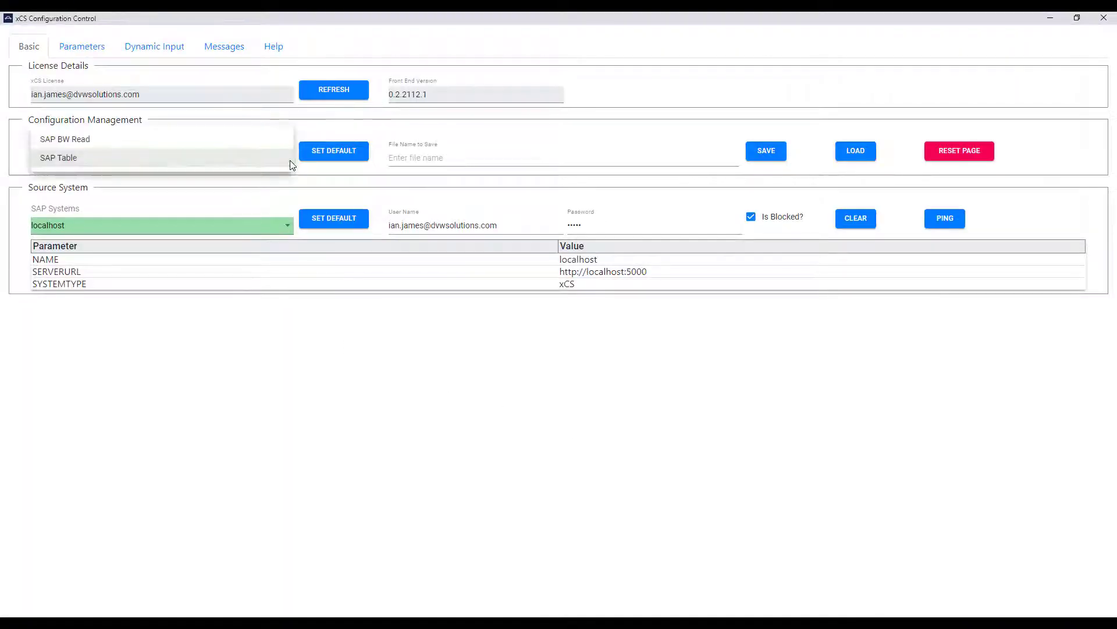
pyautogui.click(245, 158)
pyautogui.click(401, 158)
pyautogui.write('TableExtract')
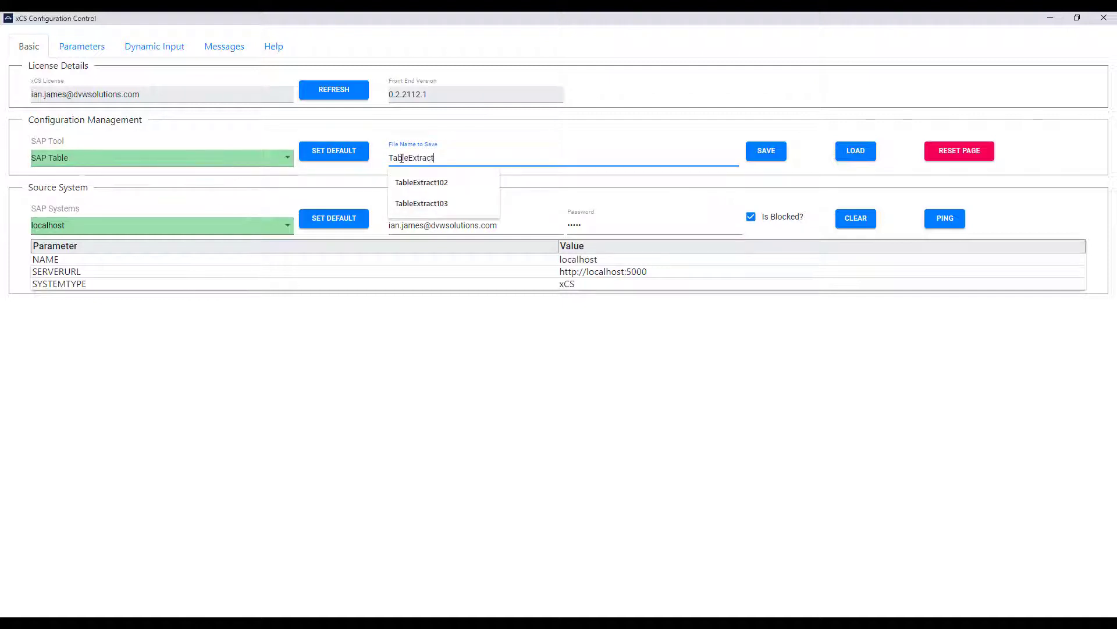
pyautogui.write('104')
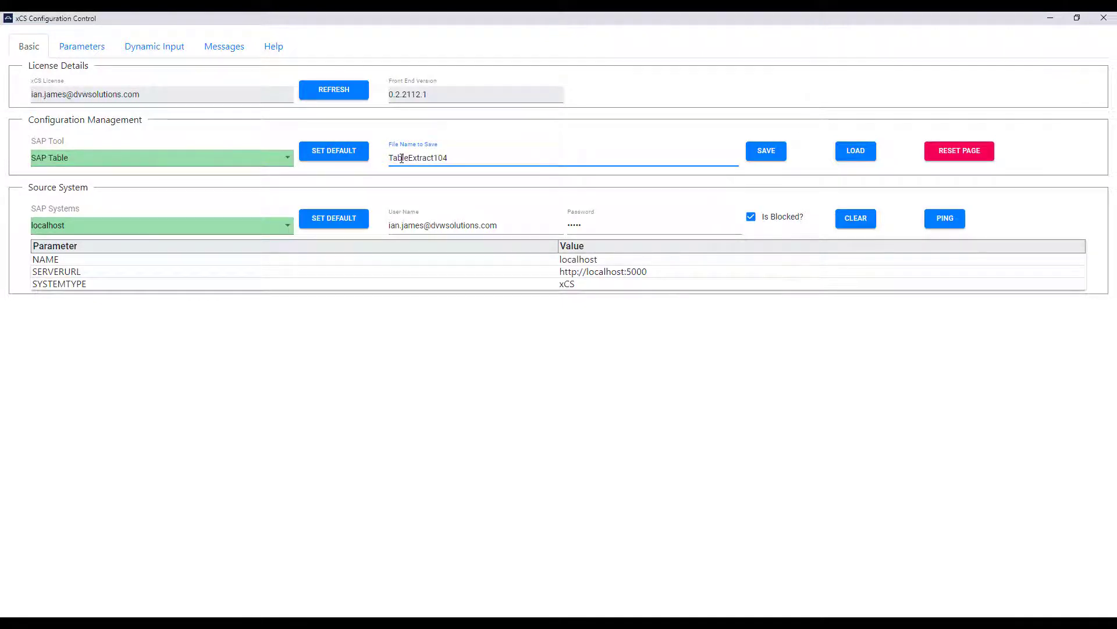
# Choose SAP ECC EHP8 IDES as the source system and verify the ping succeeds.
pyautogui.click(288, 222)
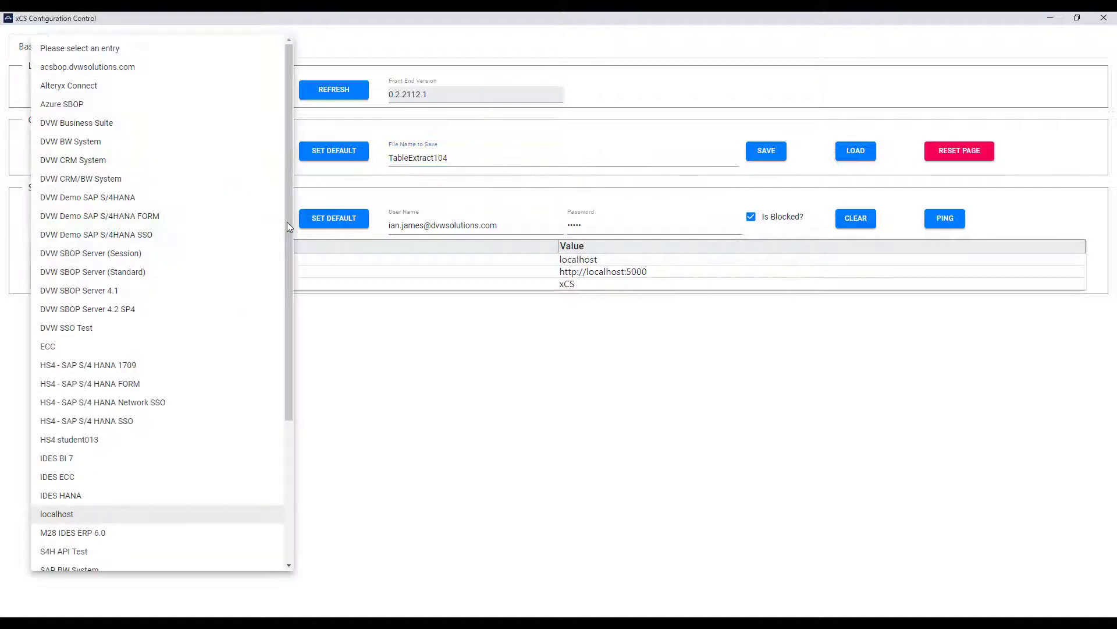
pyautogui.moveTo(290, 252); pyautogui.dragTo(303, 442)
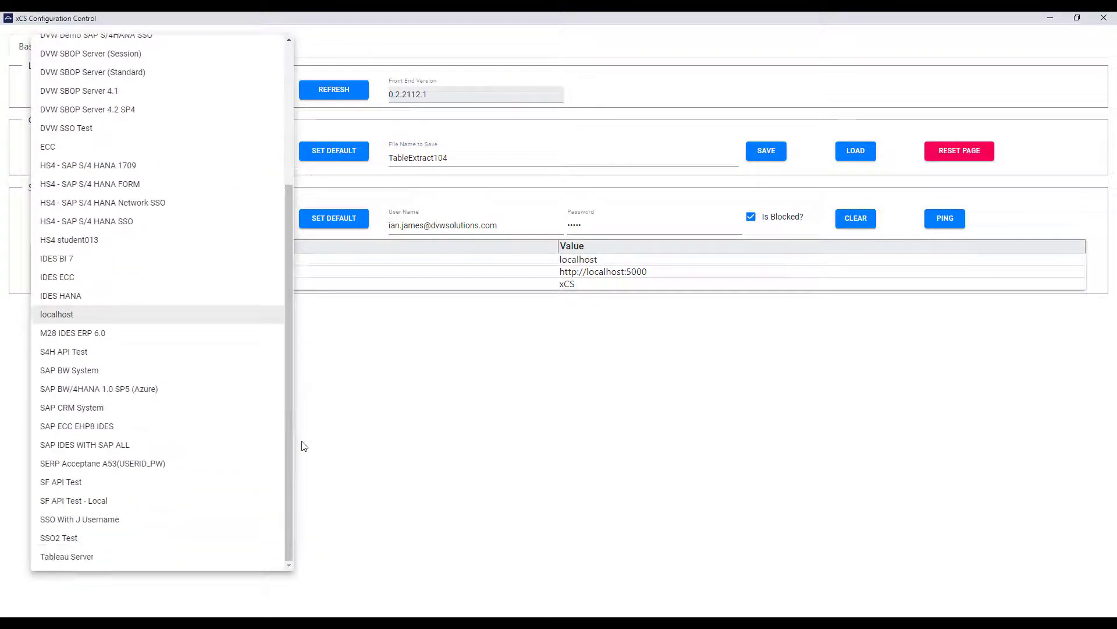
pyautogui.click(215, 426)
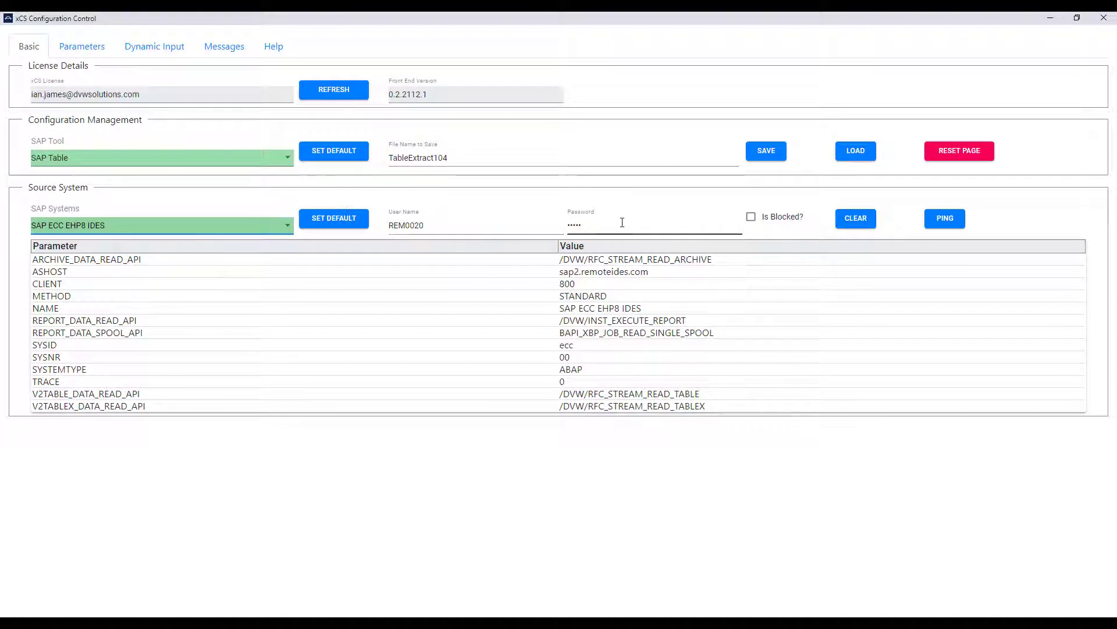
pyautogui.click(940, 219)
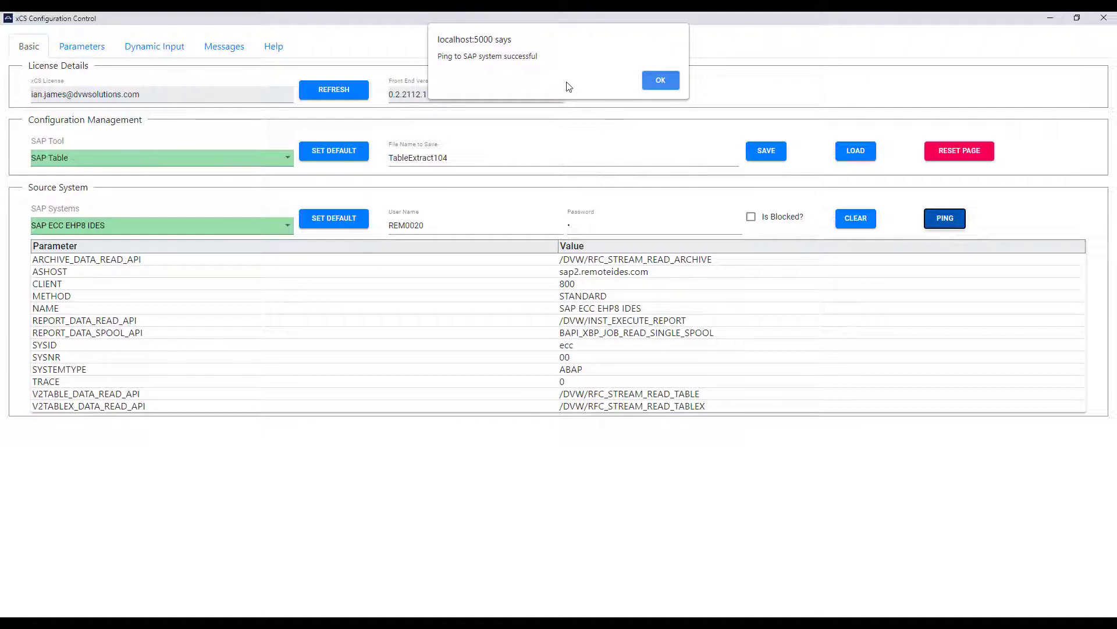
pyautogui.click(662, 80)
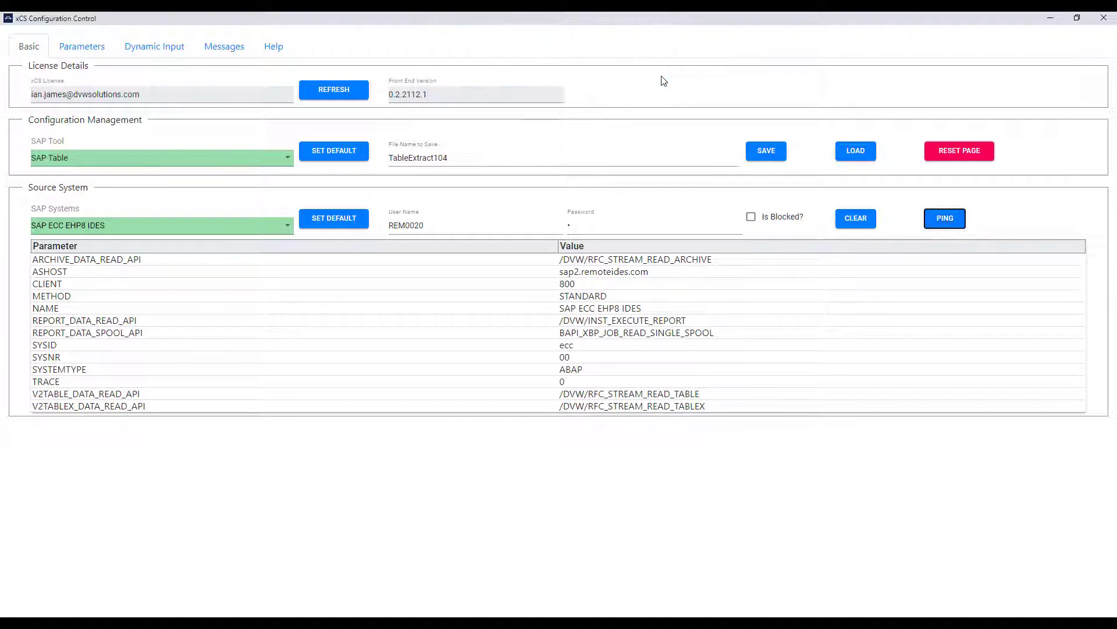
# Search the SAP tables for BKPF and select the Accounting Document Header table.
pyautogui.click(95, 52)
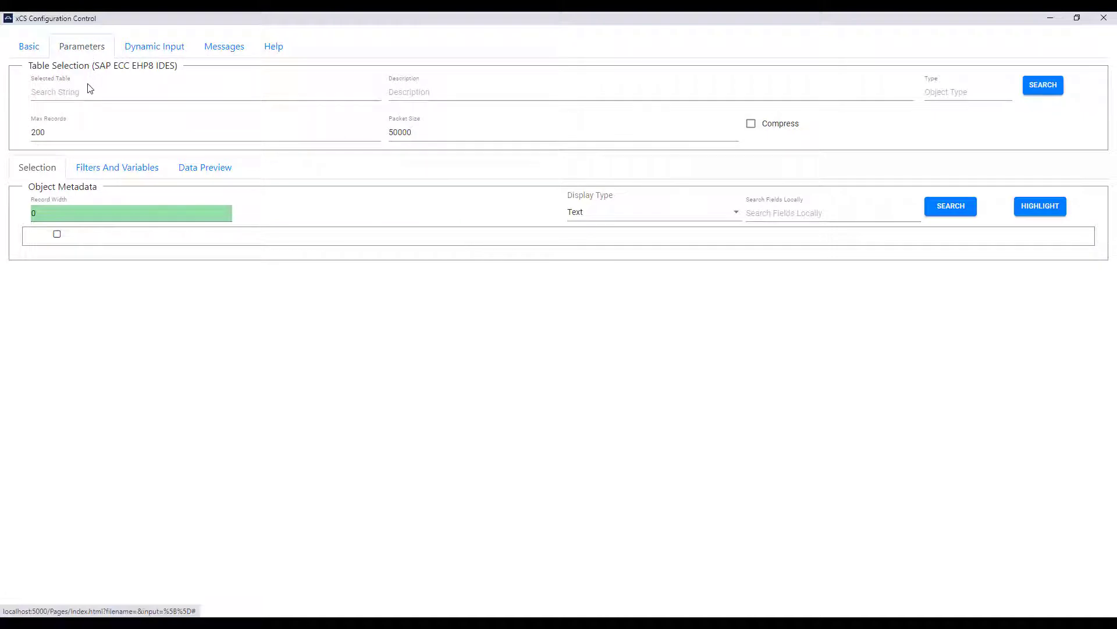
pyautogui.click(1036, 86)
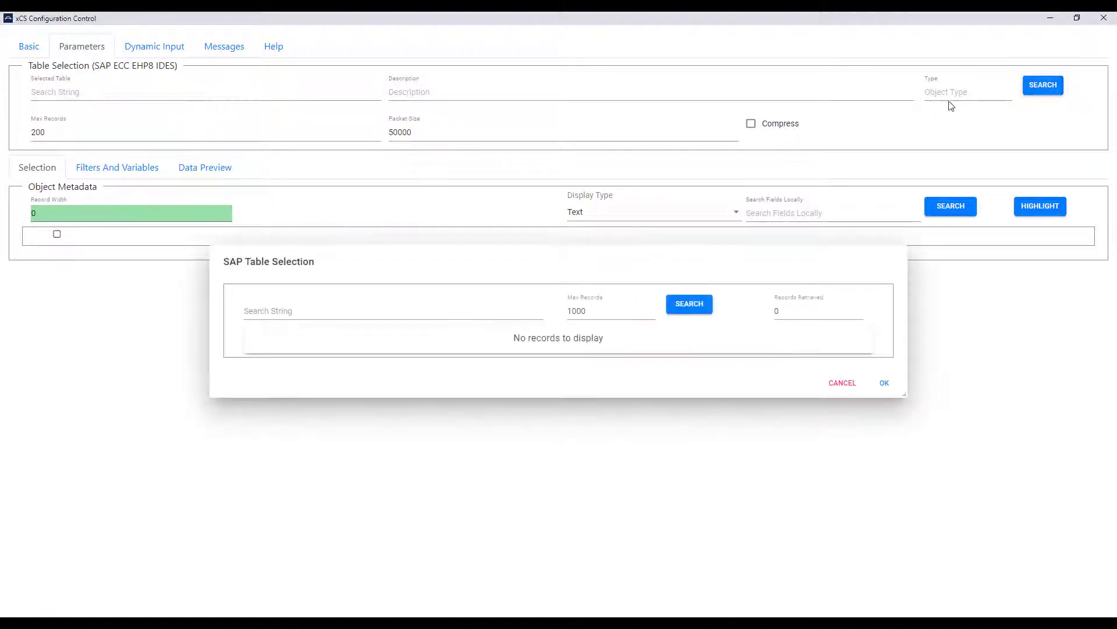
pyautogui.click(462, 308)
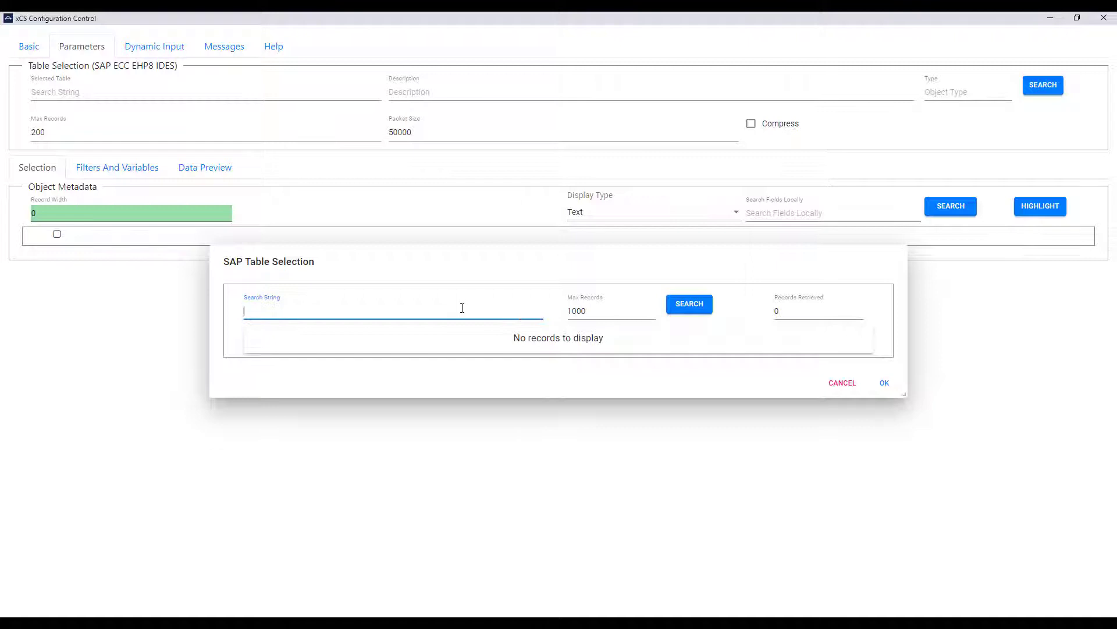
pyautogui.click(693, 304)
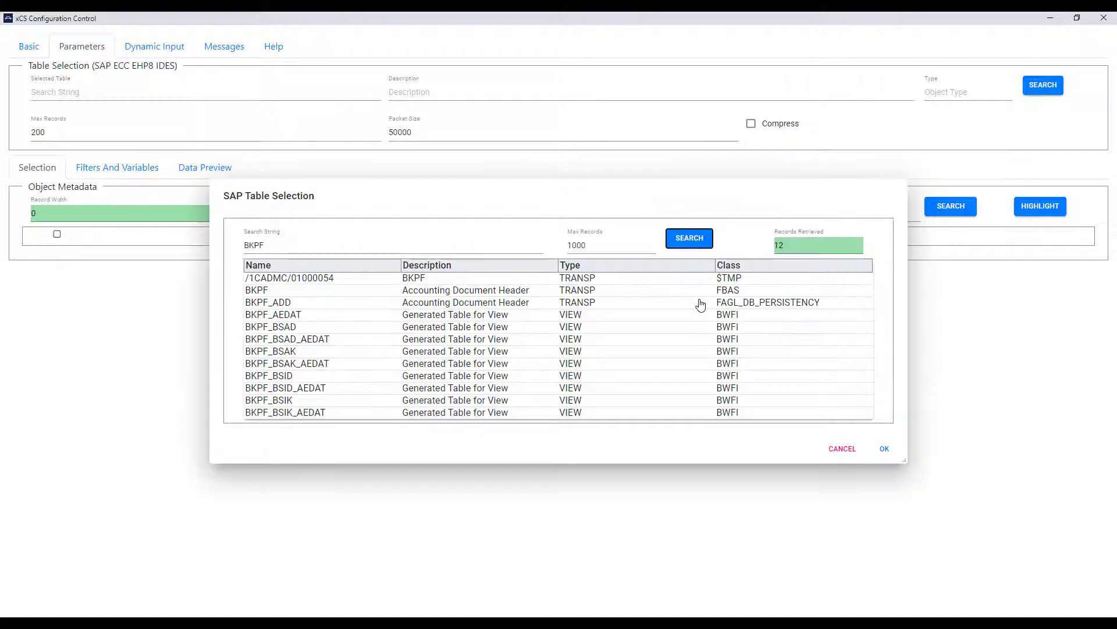
pyautogui.click(307, 291)
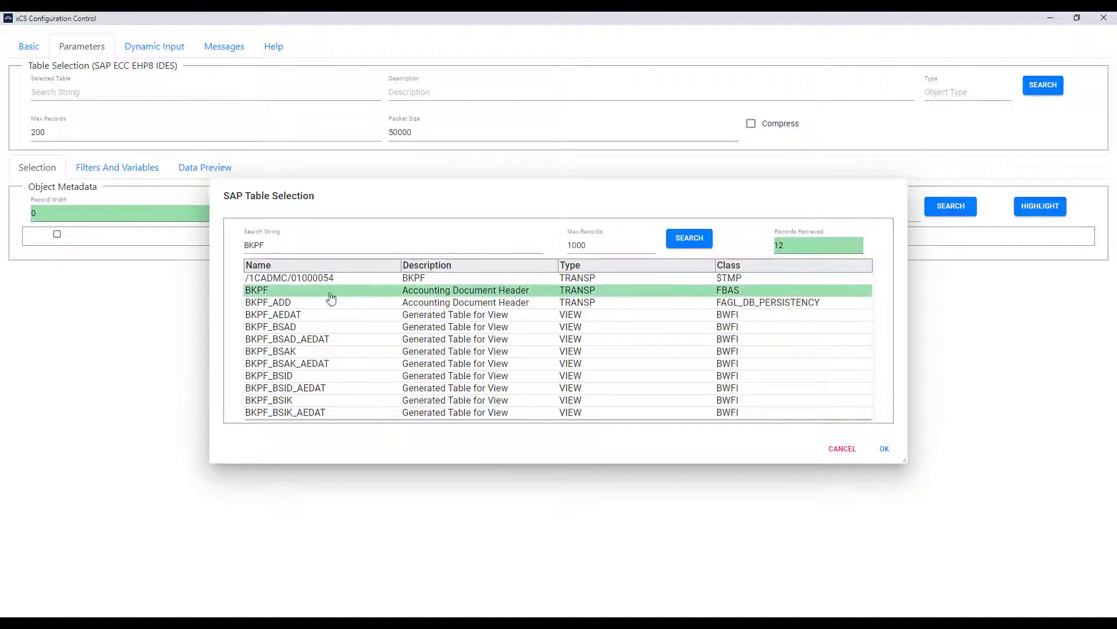
pyautogui.click(880, 449)
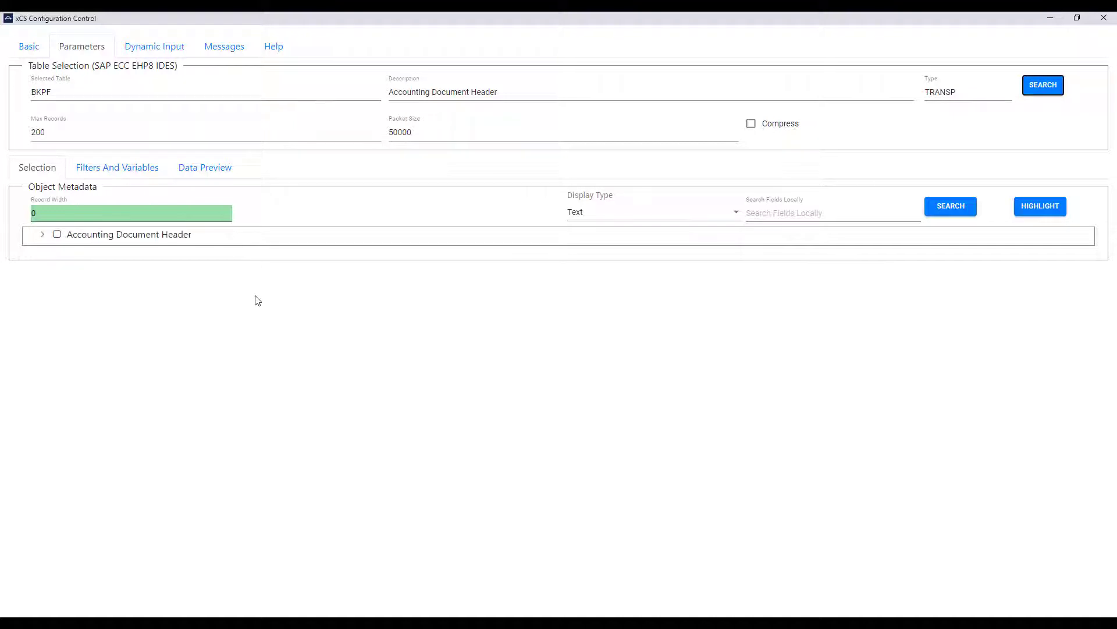
# Expand the BKPF field tree and tick Company Code, Accounting Document Number and Fiscal Year.
pyautogui.click(40, 235)
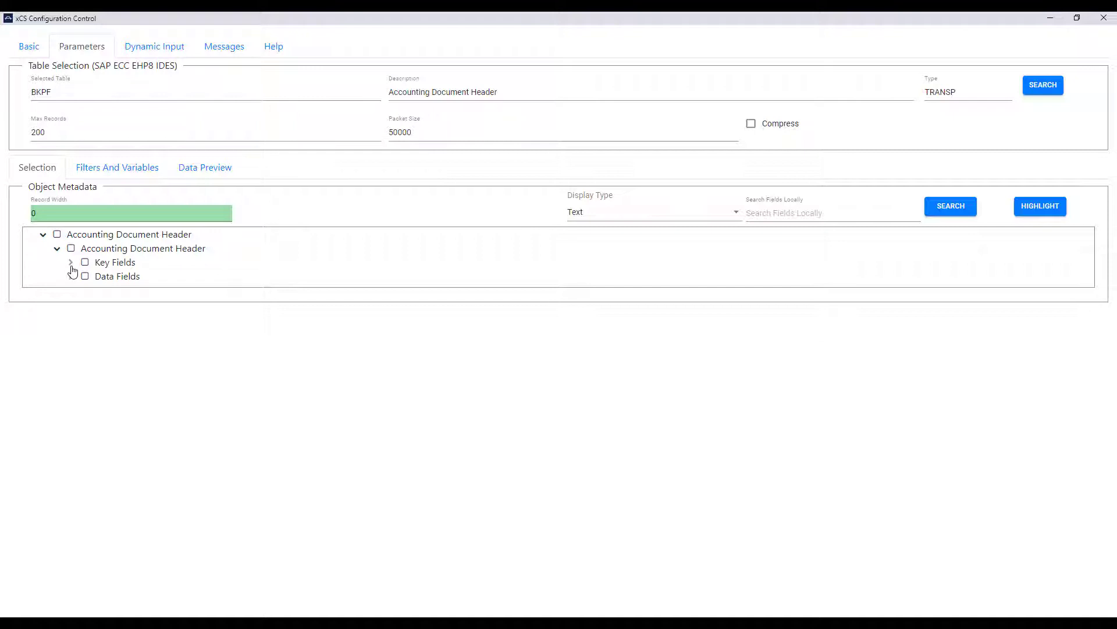
pyautogui.click(71, 264)
pyautogui.click(70, 346)
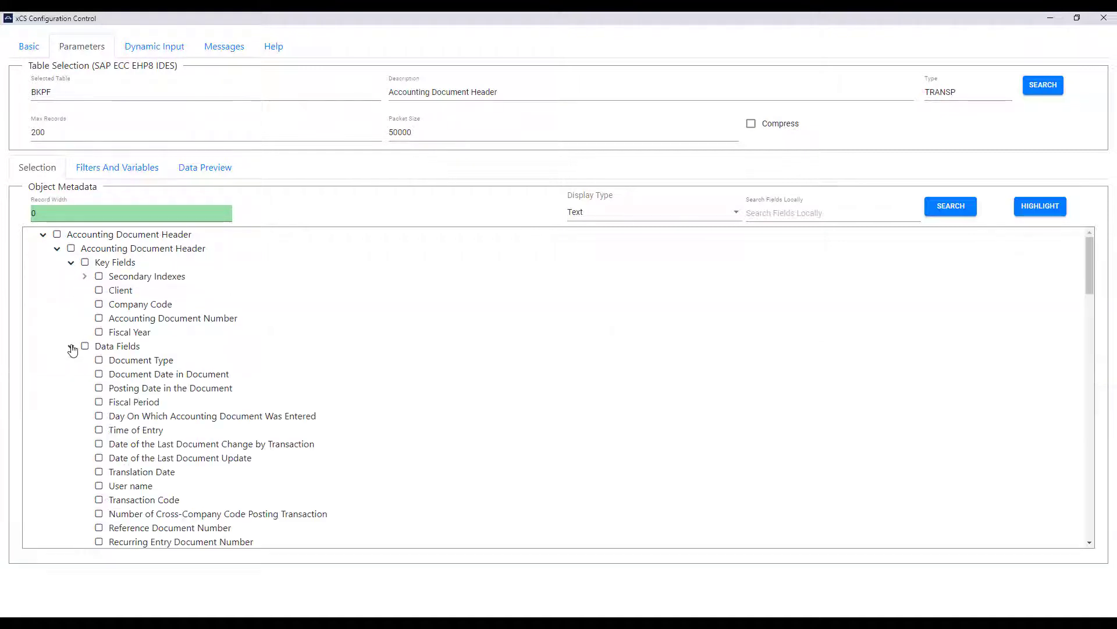
pyautogui.click(99, 305)
pyautogui.click(99, 318)
pyautogui.click(99, 332)
# Also tick Document Type, Posting Date, Fiscal Period, Time of Entry and Translation Date.
pyautogui.click(100, 360)
pyautogui.click(99, 388)
pyautogui.click(100, 403)
pyautogui.click(99, 431)
pyautogui.click(99, 472)
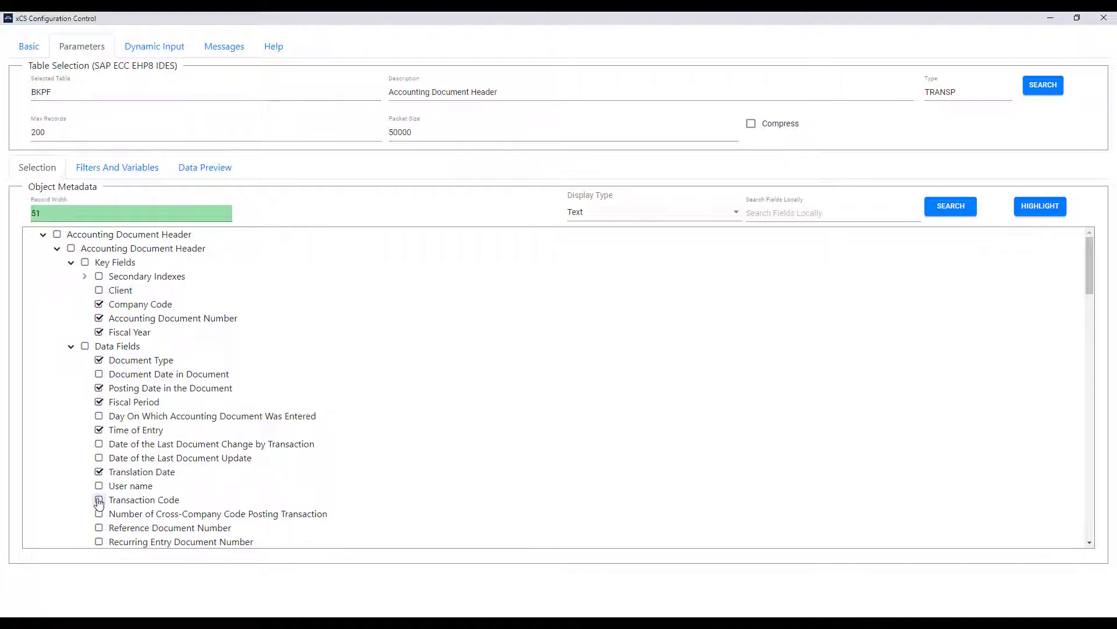
pyautogui.click(85, 277)
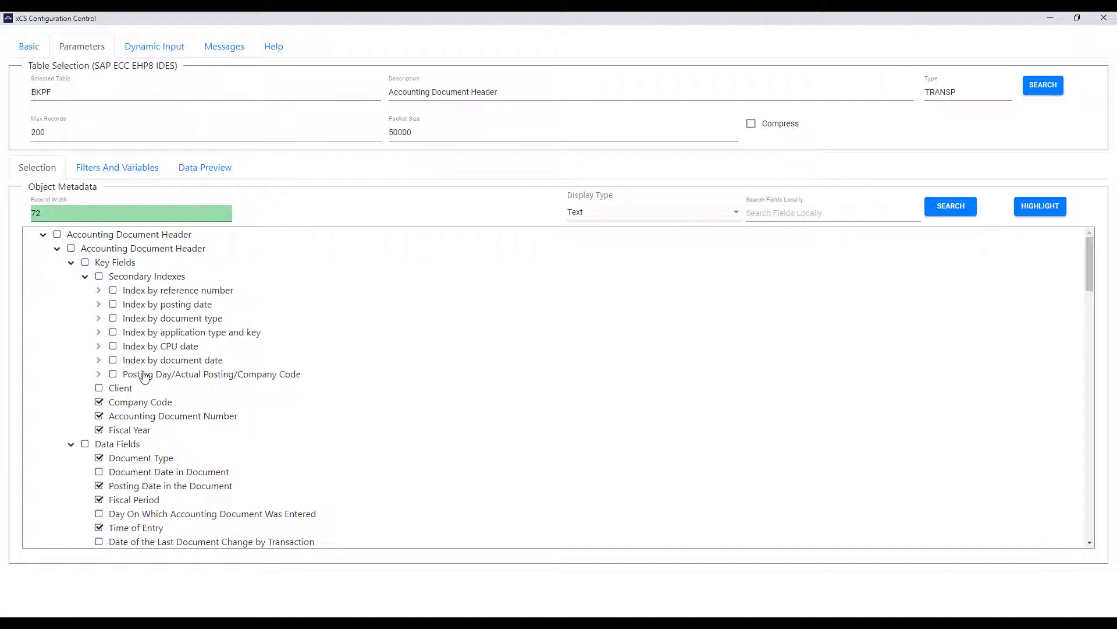
pyautogui.click(84, 278)
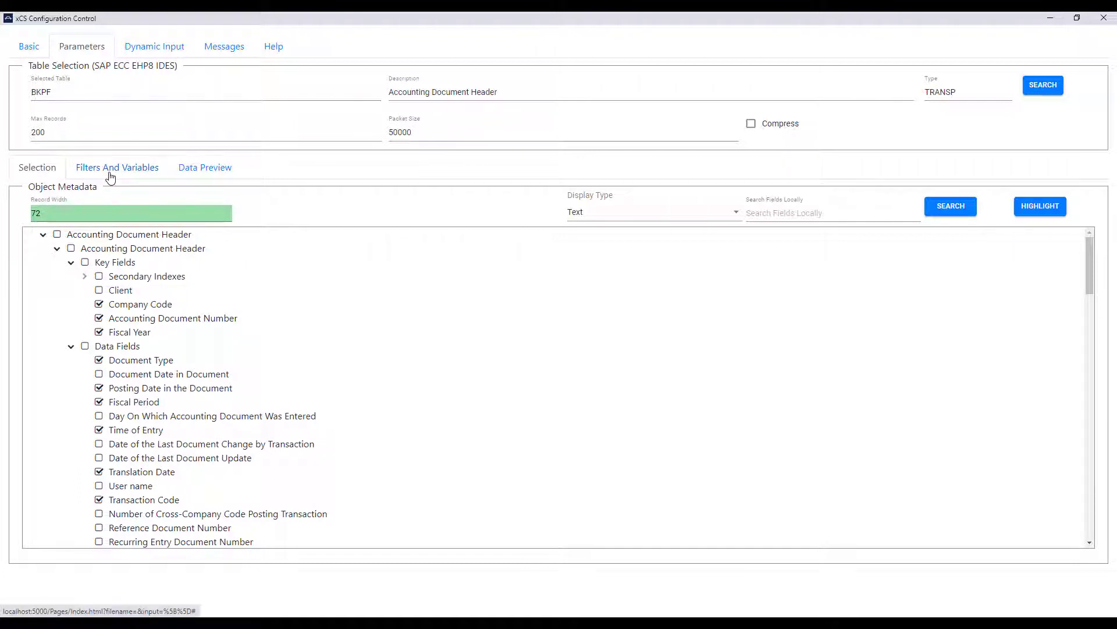
# Add a Fiscal Year (GJAHR) filter and enter 2019 as its low key.
pyautogui.rightClick(123, 333)
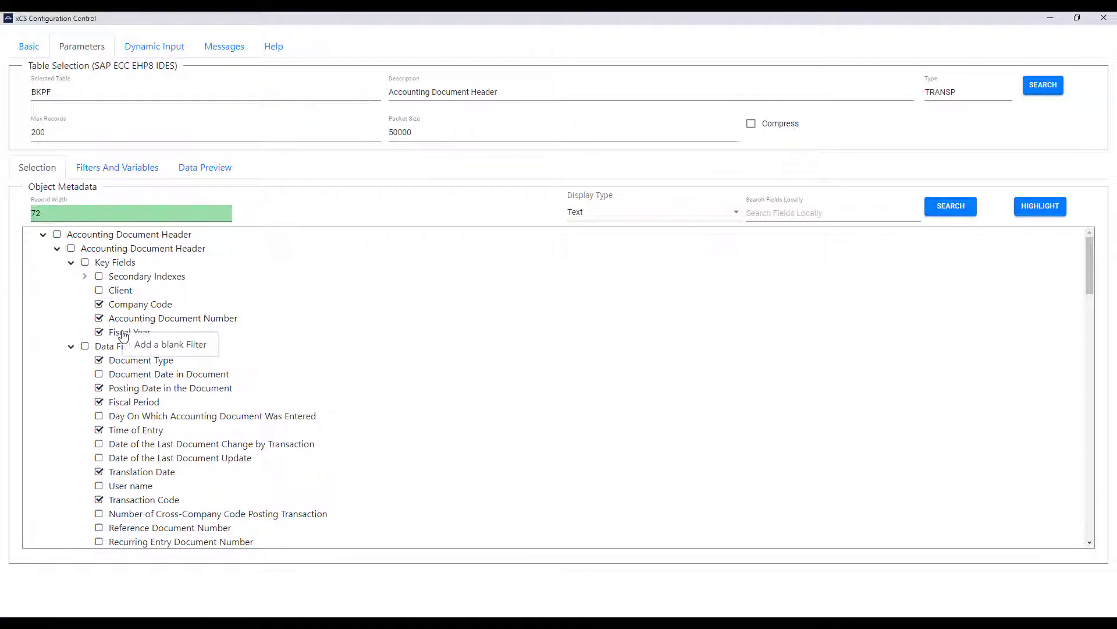
pyautogui.click(148, 346)
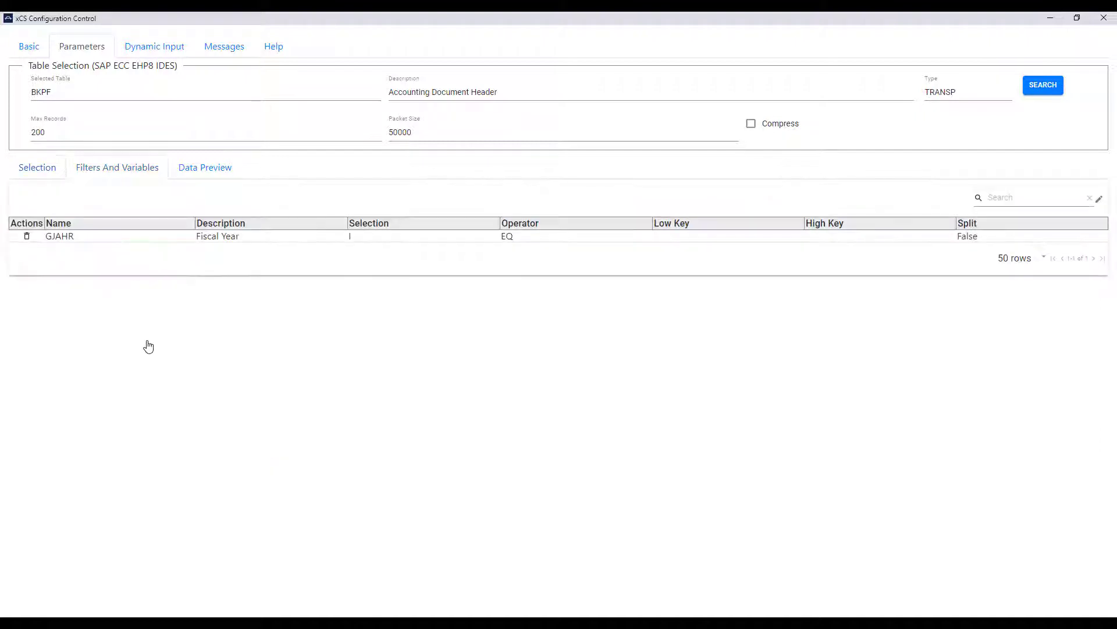
pyautogui.rightClick(221, 238)
pyautogui.click(240, 250)
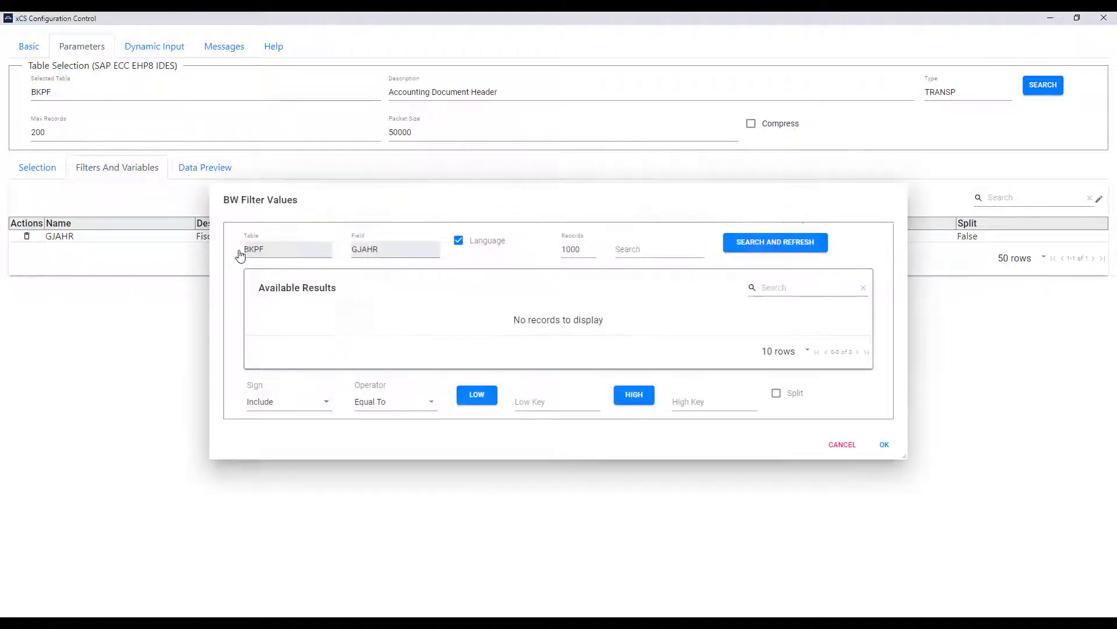
pyautogui.click(521, 403)
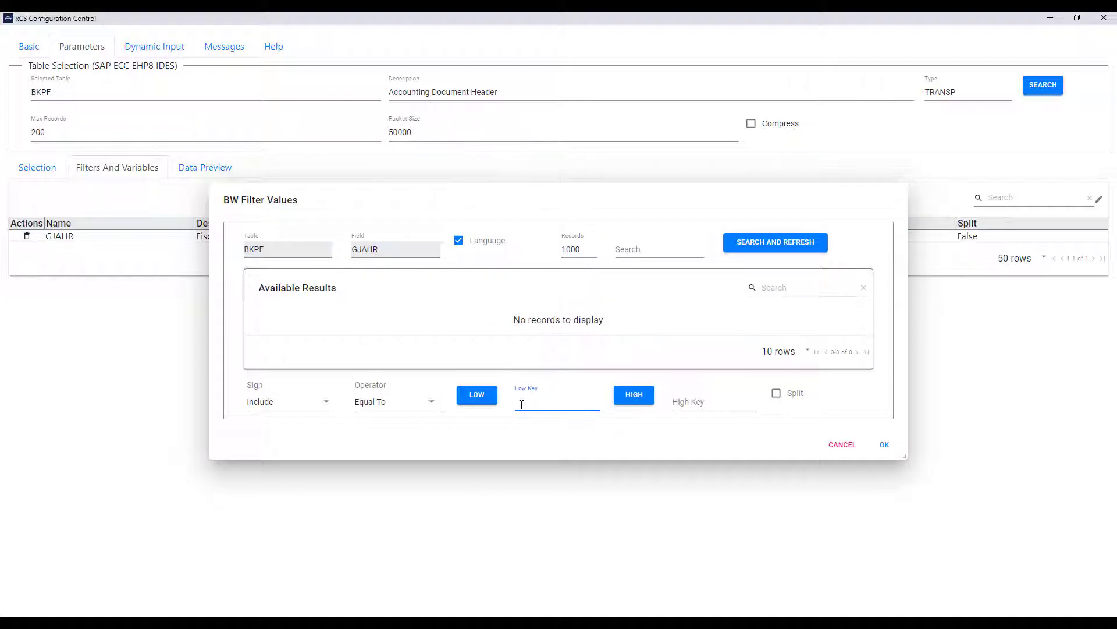
pyautogui.write('2019')
# Confirm the 2019 filter, then add a blank Document Type (BLART) filter.
pyautogui.click(882, 445)
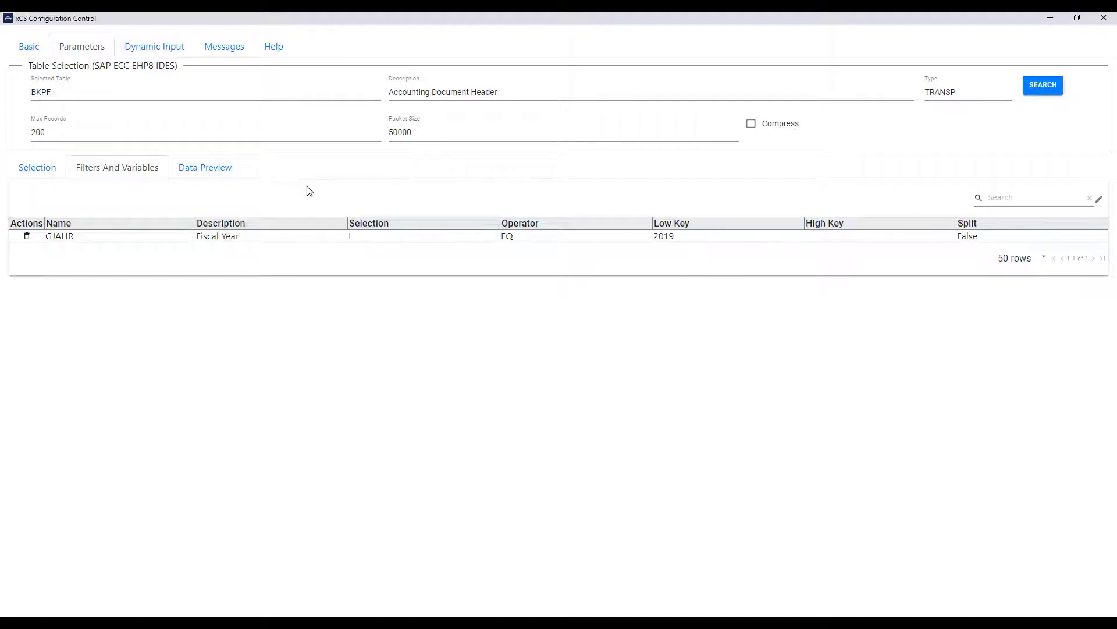
pyautogui.click(46, 168)
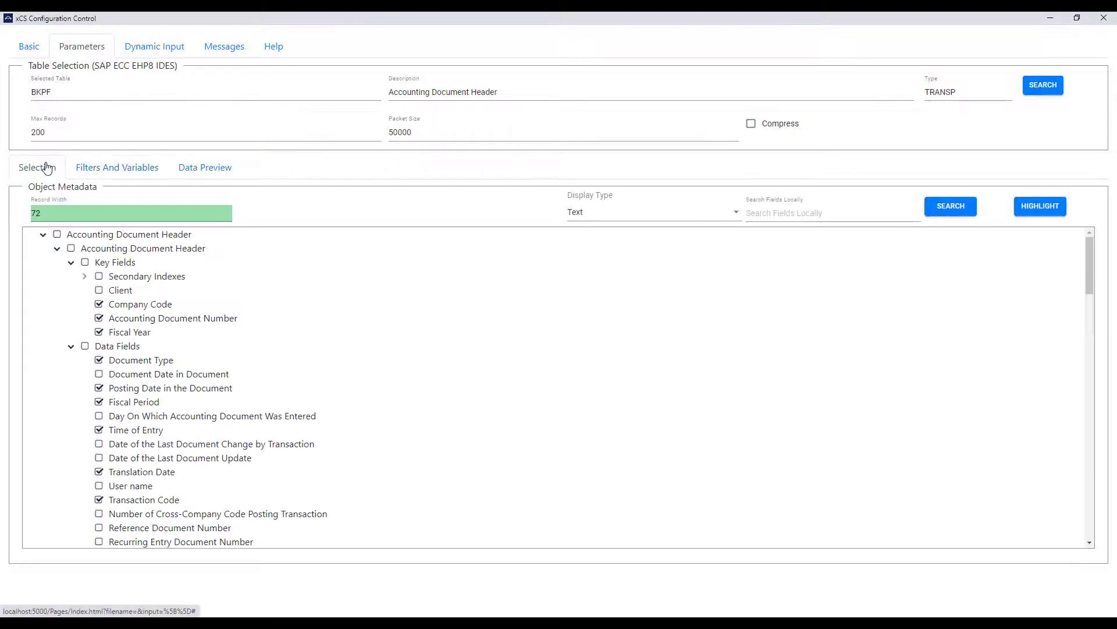
pyautogui.rightClick(149, 362)
pyautogui.click(170, 374)
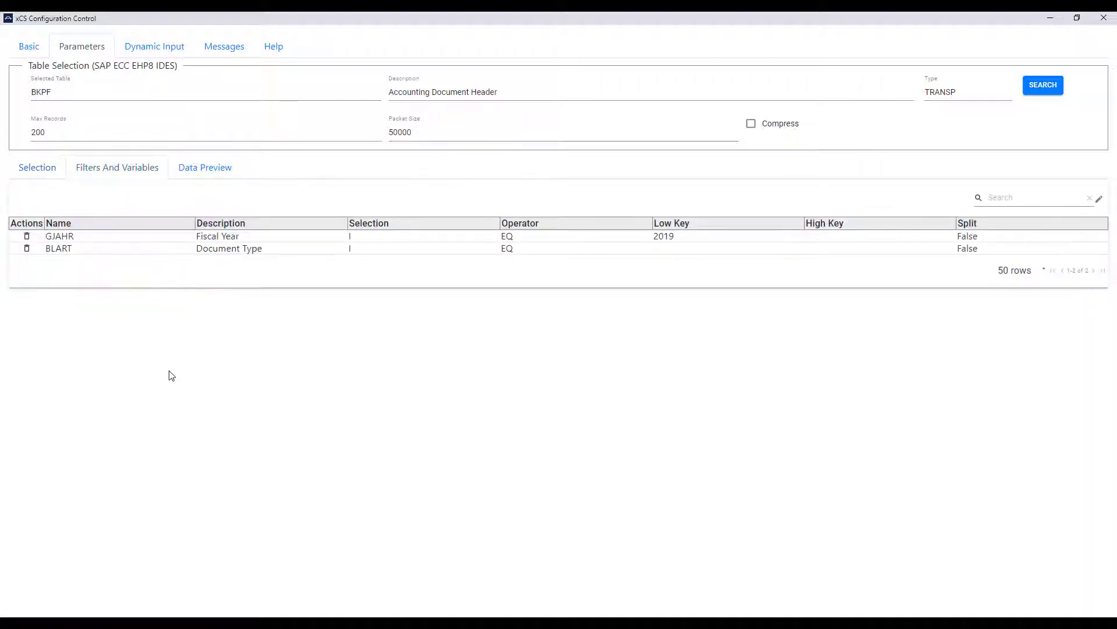
pyautogui.rightClick(215, 250)
# Set the BLART filter to In List with KA, KR and KZ, split per value.
pyautogui.click(231, 262)
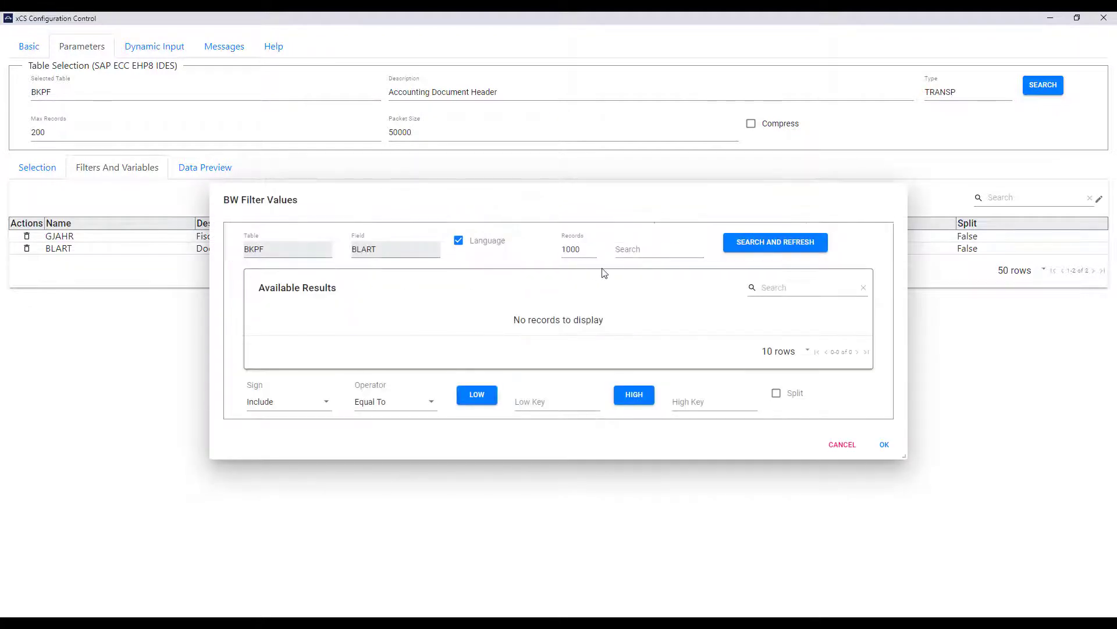
pyautogui.click(756, 249)
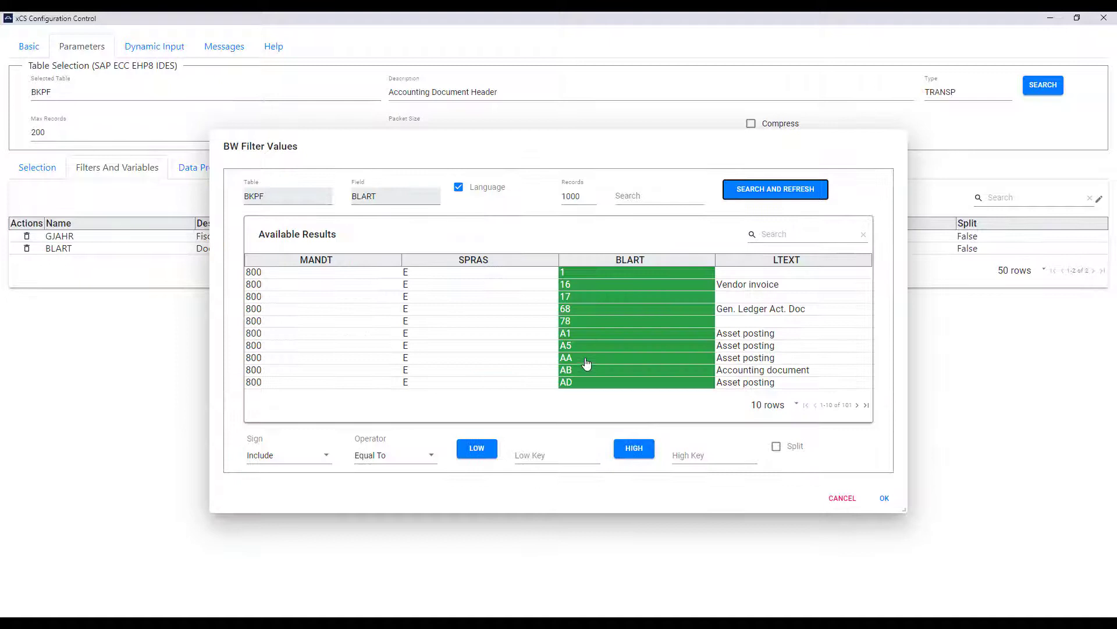
pyautogui.click(773, 235)
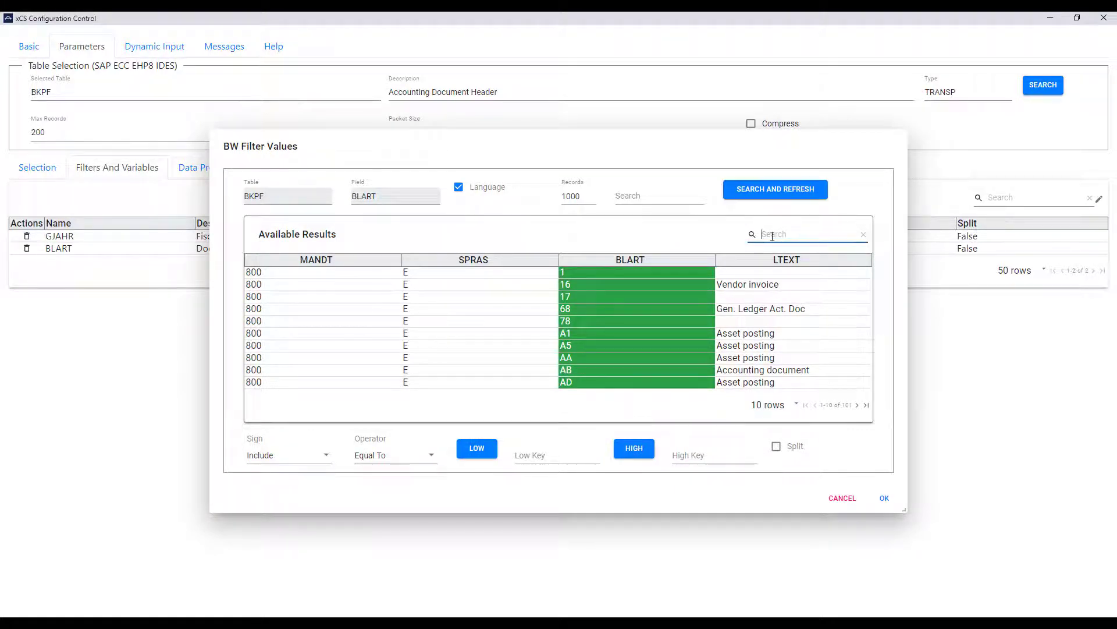
pyautogui.write('K')
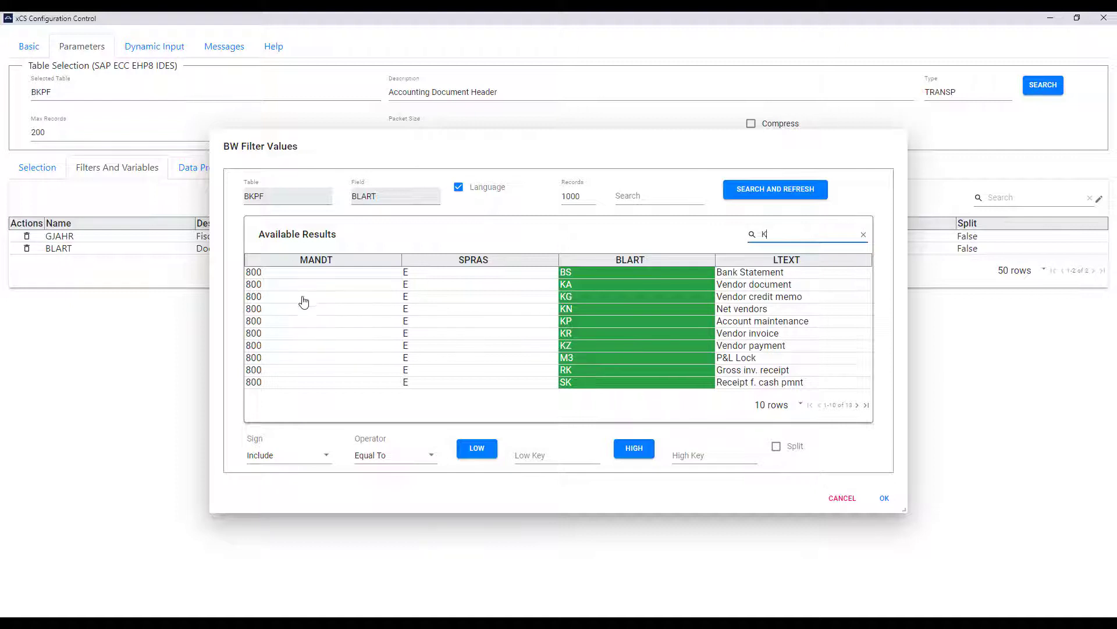
pyautogui.click(410, 460)
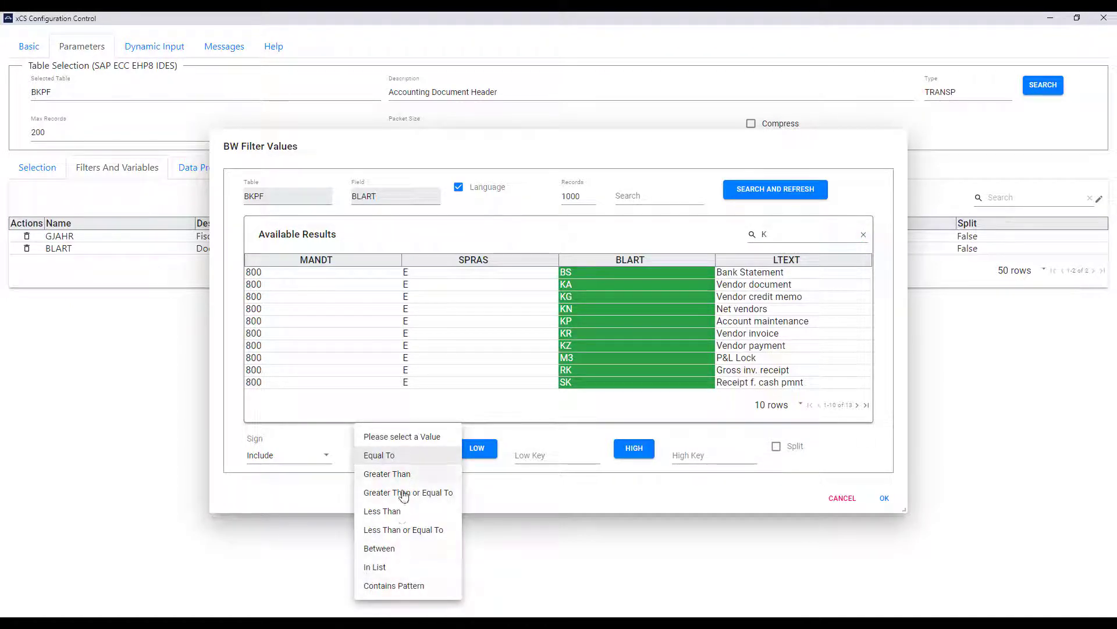
pyautogui.click(376, 567)
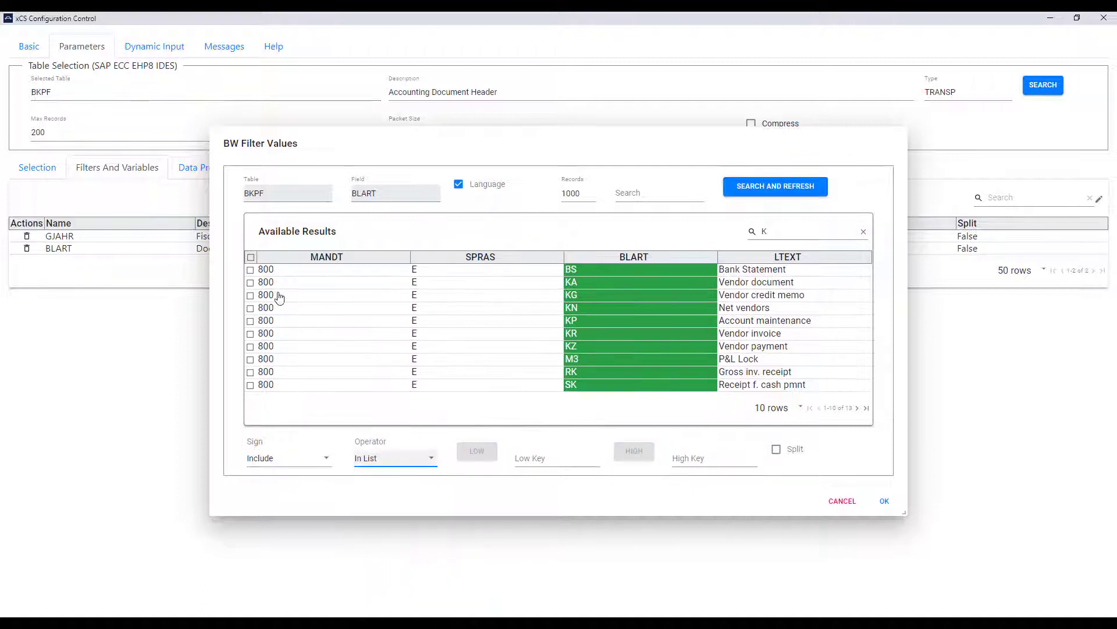
pyautogui.click(251, 283)
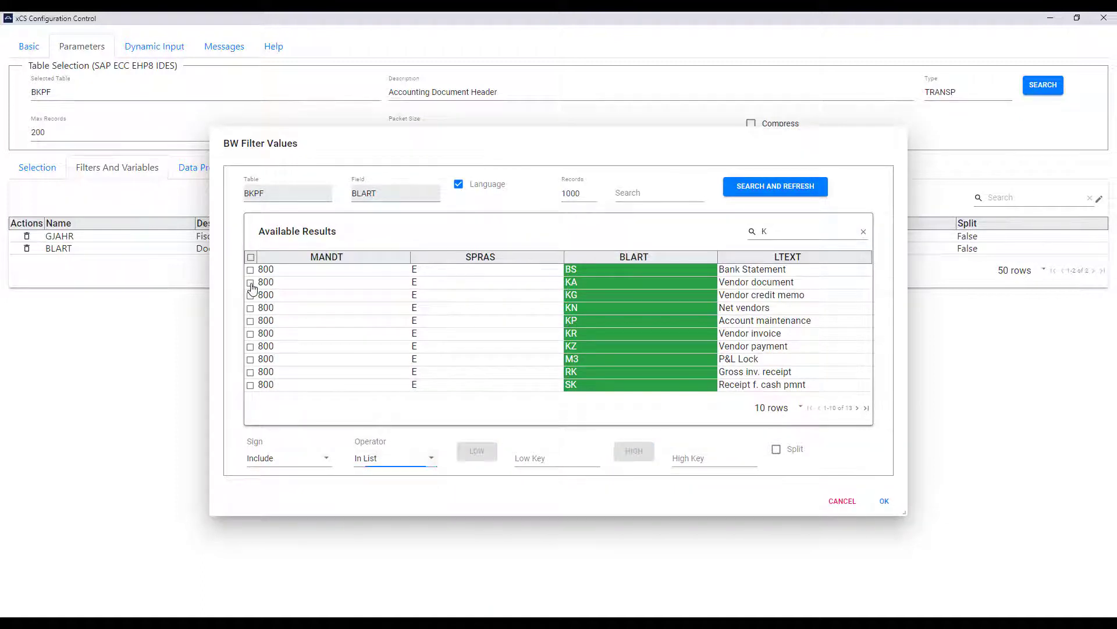
pyautogui.click(250, 334)
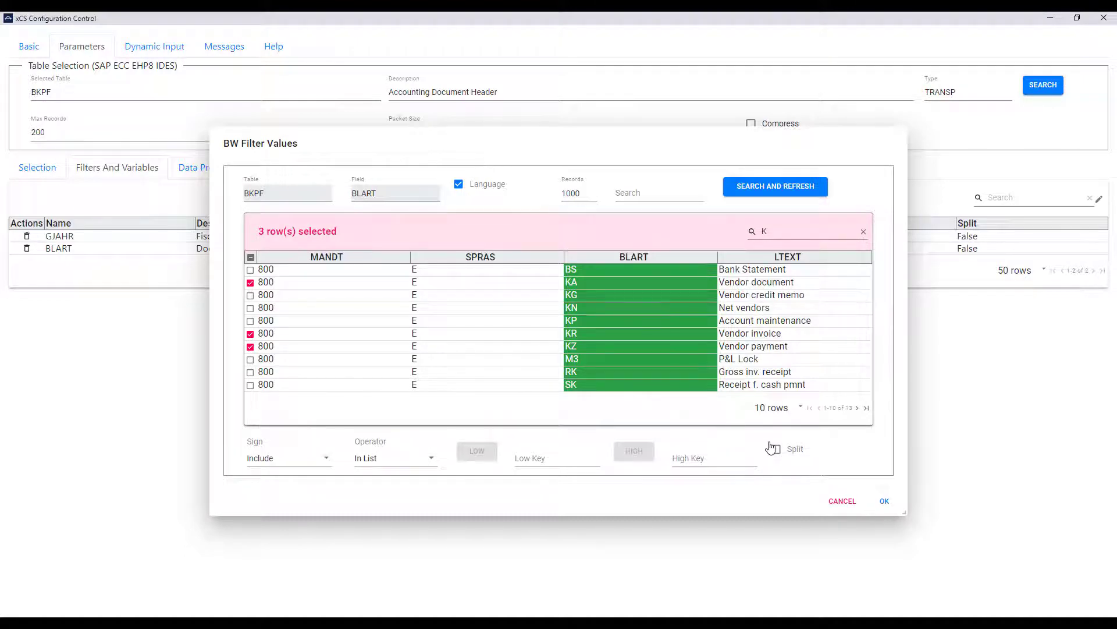
pyautogui.click(776, 449)
pyautogui.click(884, 502)
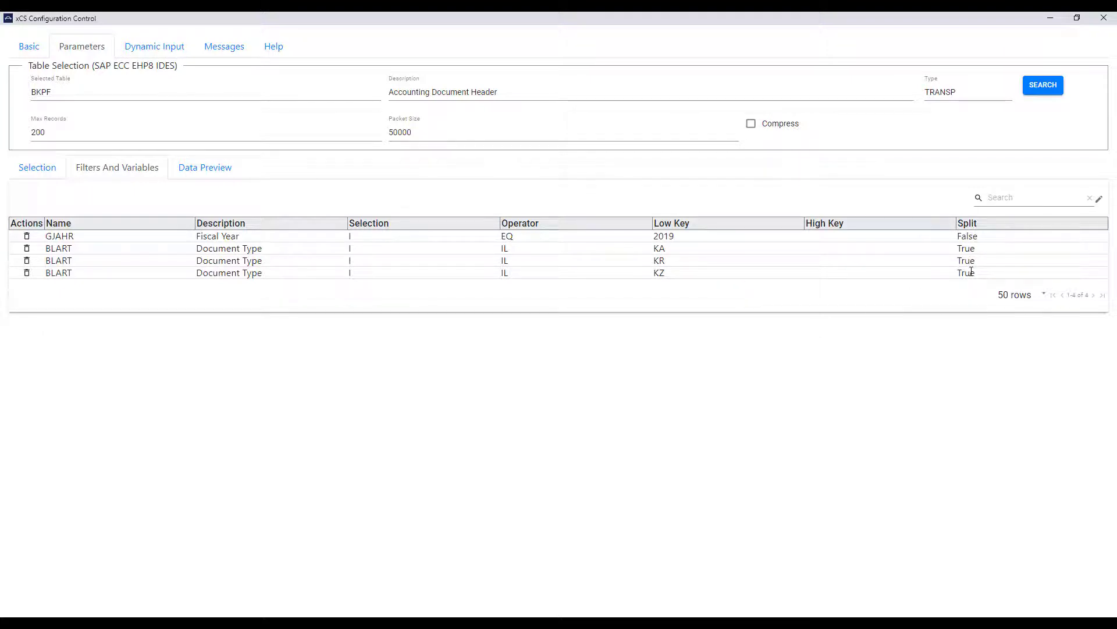
# Preview the filtered 2019 BKPF rows and change Max Records from 200 to 0.
pyautogui.click(192, 174)
pyautogui.click(83, 198)
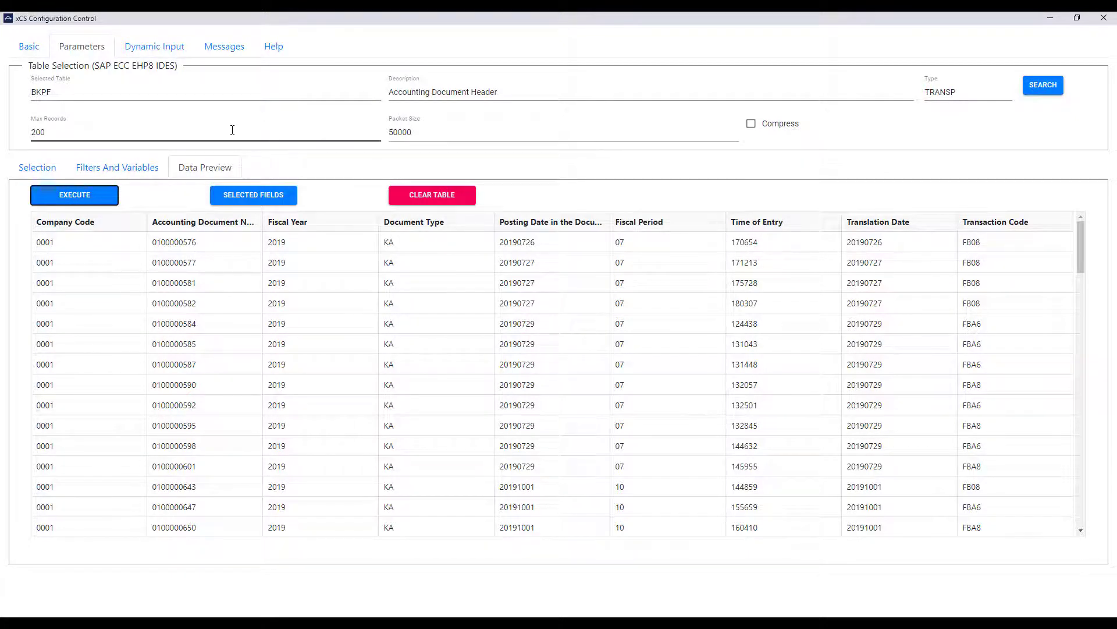
pyautogui.click(146, 133)
pyautogui.press('BackSpace')
pyautogui.press('BackSpace')
pyautogui.press('BackSpace')
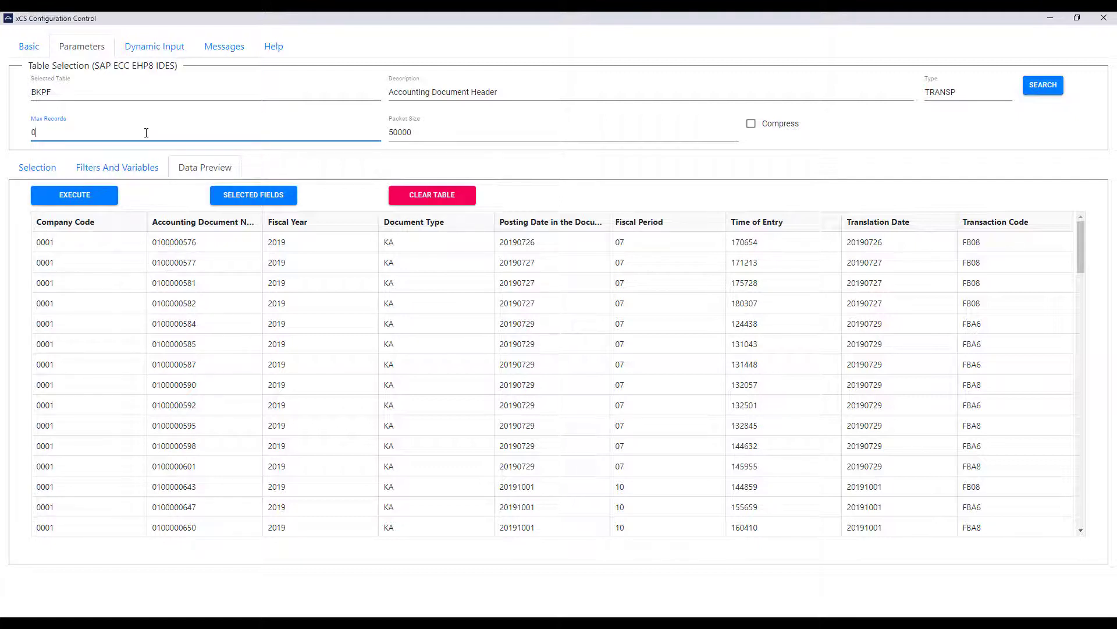
# Save the configuration as TableExtract104 and close the configuration window.
pyautogui.click(32, 49)
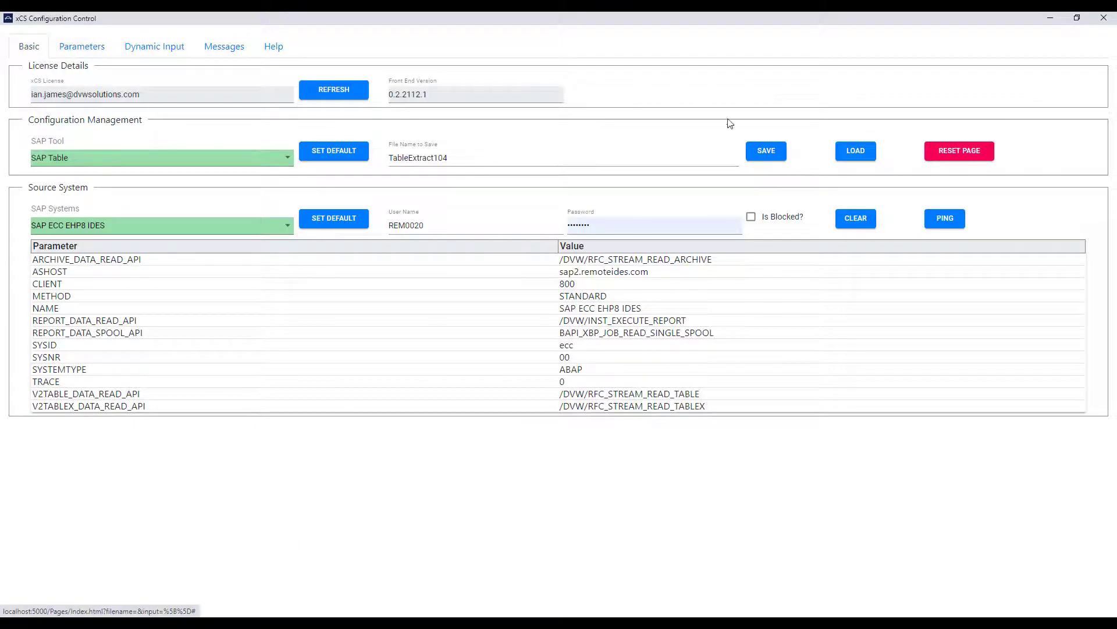
pyautogui.click(763, 153)
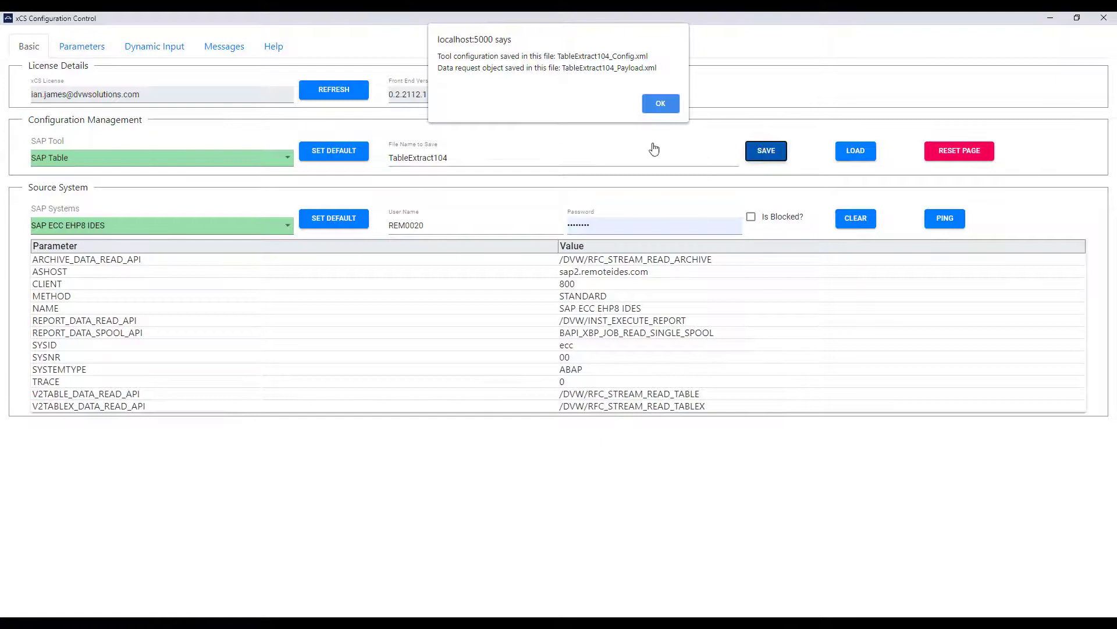
pyautogui.click(657, 104)
pyautogui.click(1104, 18)
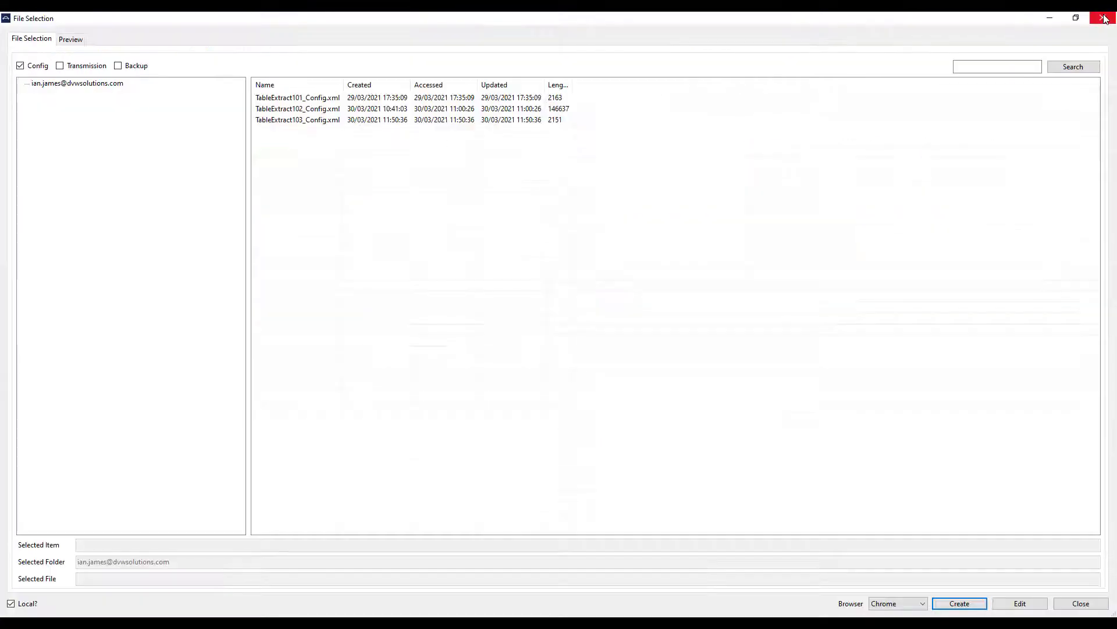
# Refresh the config folder to show TableExtract104_Config.xml and copy its OData URL.
pyautogui.click(99, 84)
pyautogui.rightClick(99, 85)
pyautogui.click(131, 131)
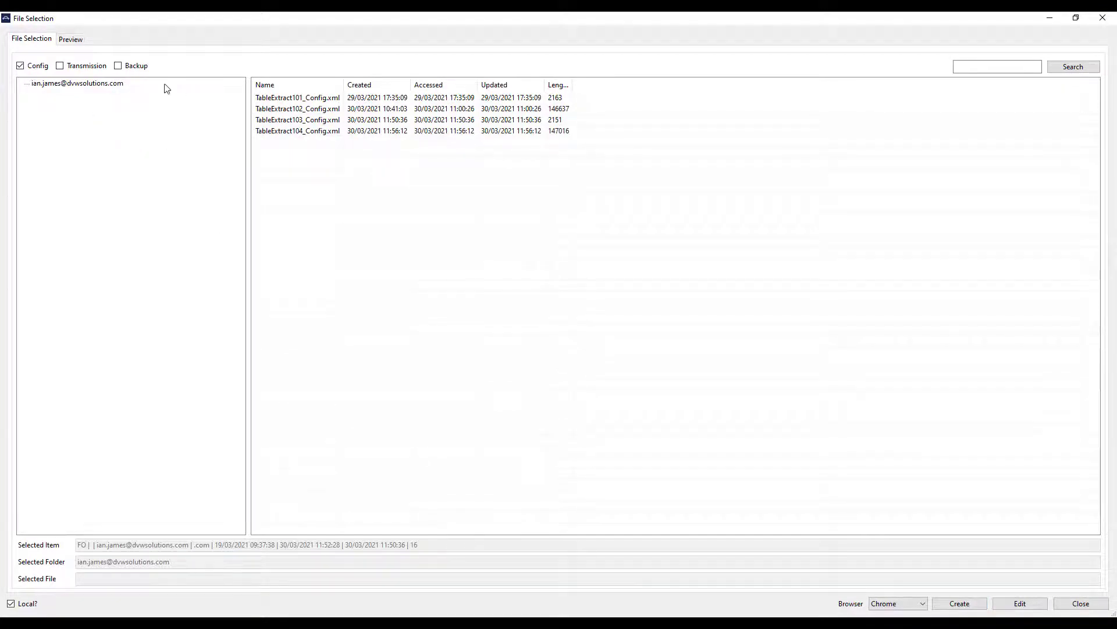
pyautogui.rightClick(110, 84)
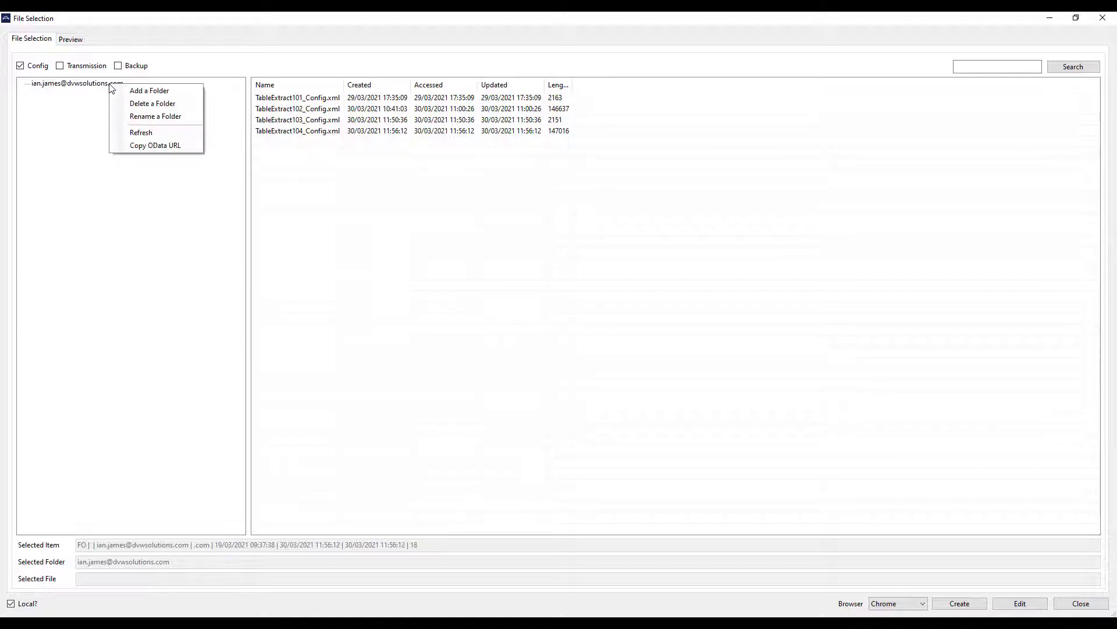
pyautogui.click(146, 147)
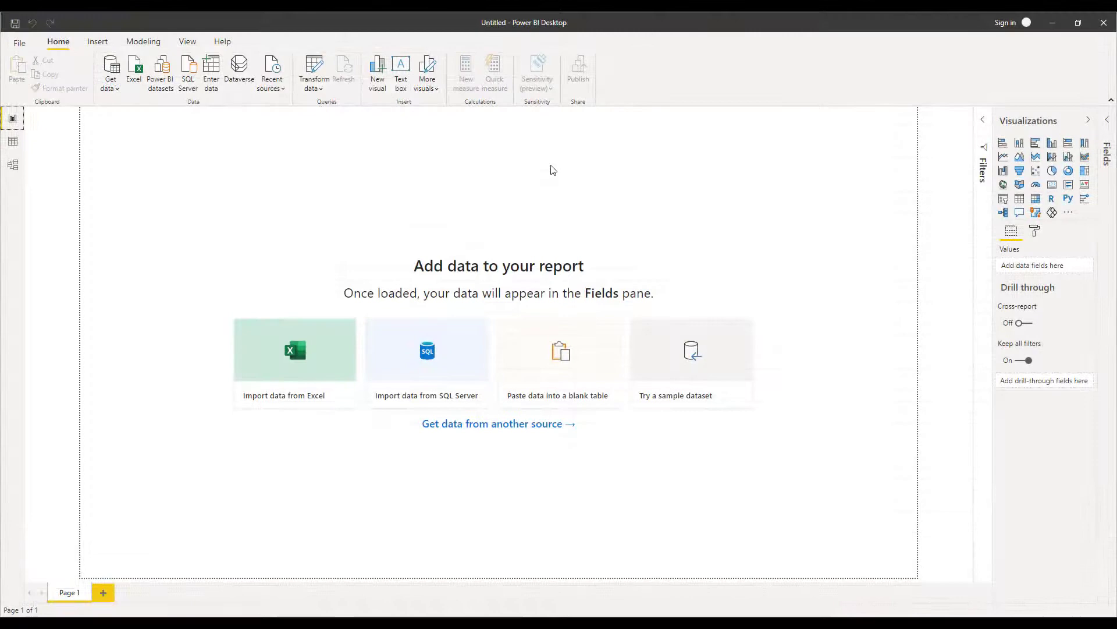
pyautogui.click(115, 88)
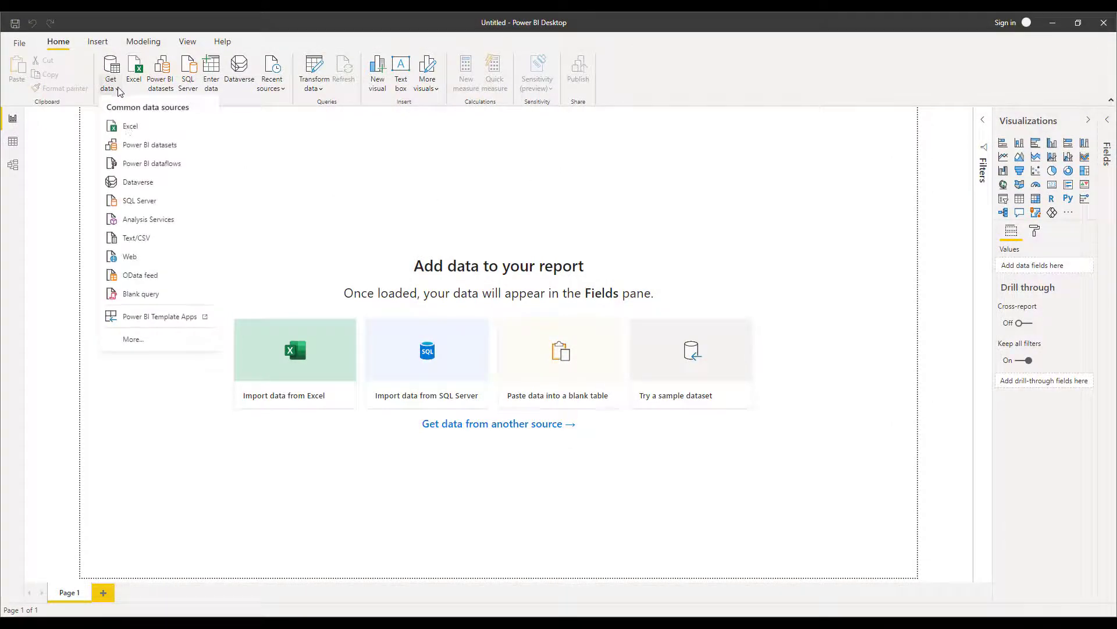
pyautogui.click(139, 281)
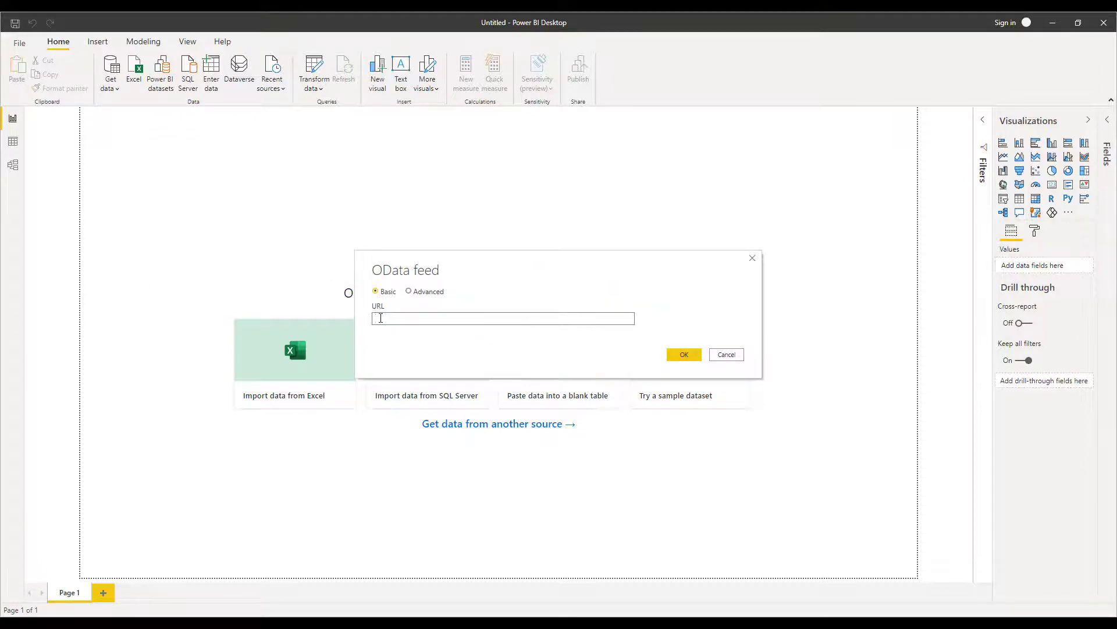
pyautogui.hotkey('ctrl', 'v')
pyautogui.click(682, 355)
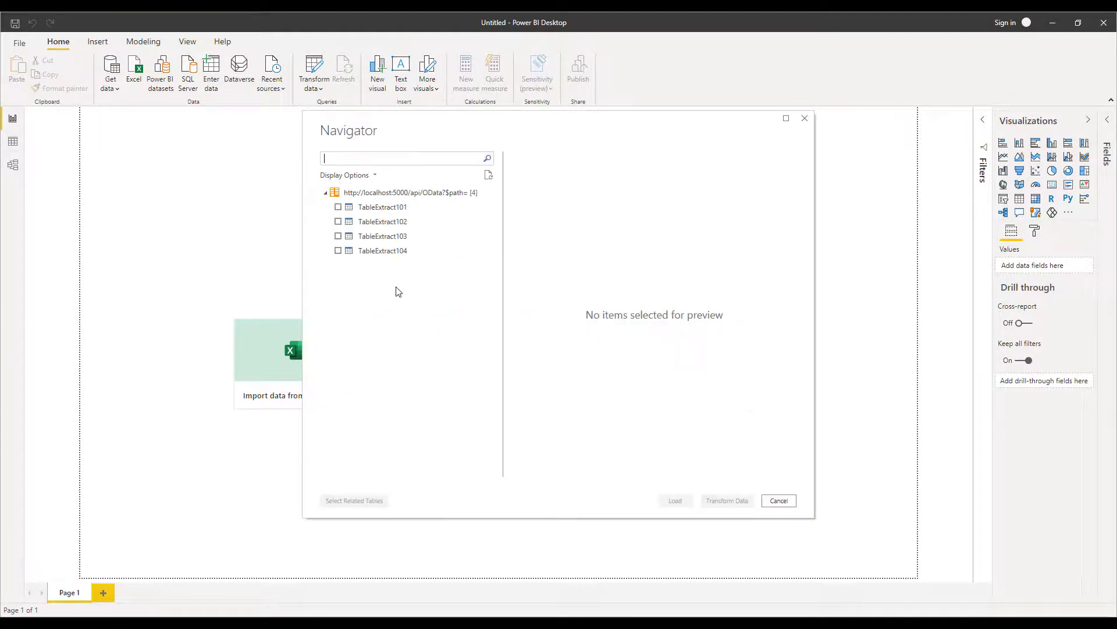
# Select TableExtract104 in the Navigator, preview it, and load it into the report.
pyautogui.click(338, 251)
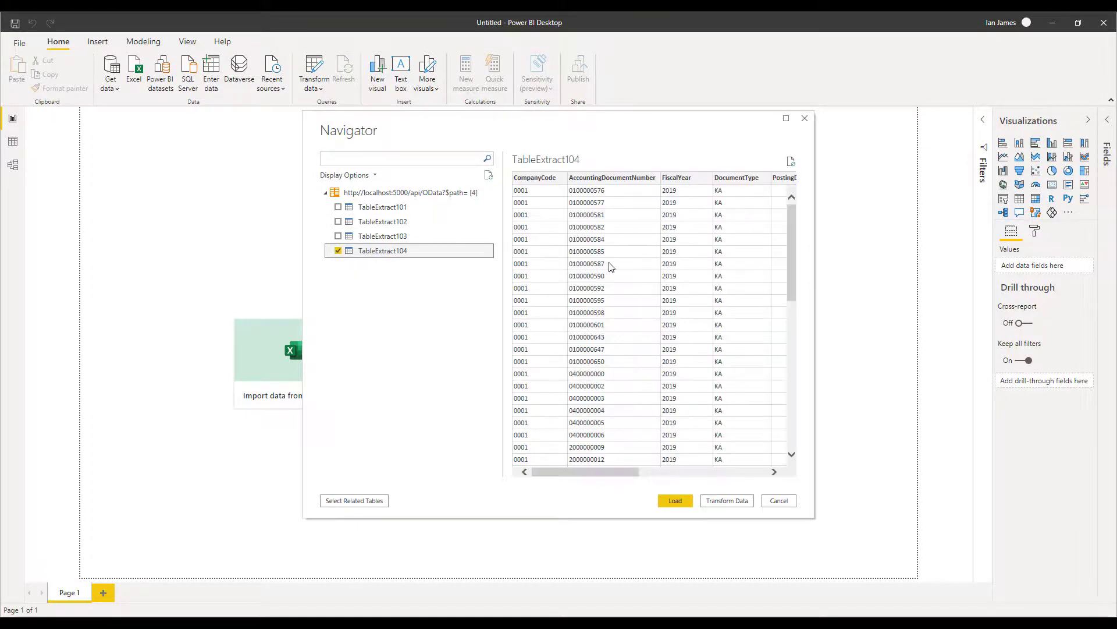
pyautogui.moveTo(605, 469)
pyautogui.mouseDown()
pyautogui.moveTo(708, 475)
pyautogui.moveTo(592, 474)
pyautogui.mouseUp()
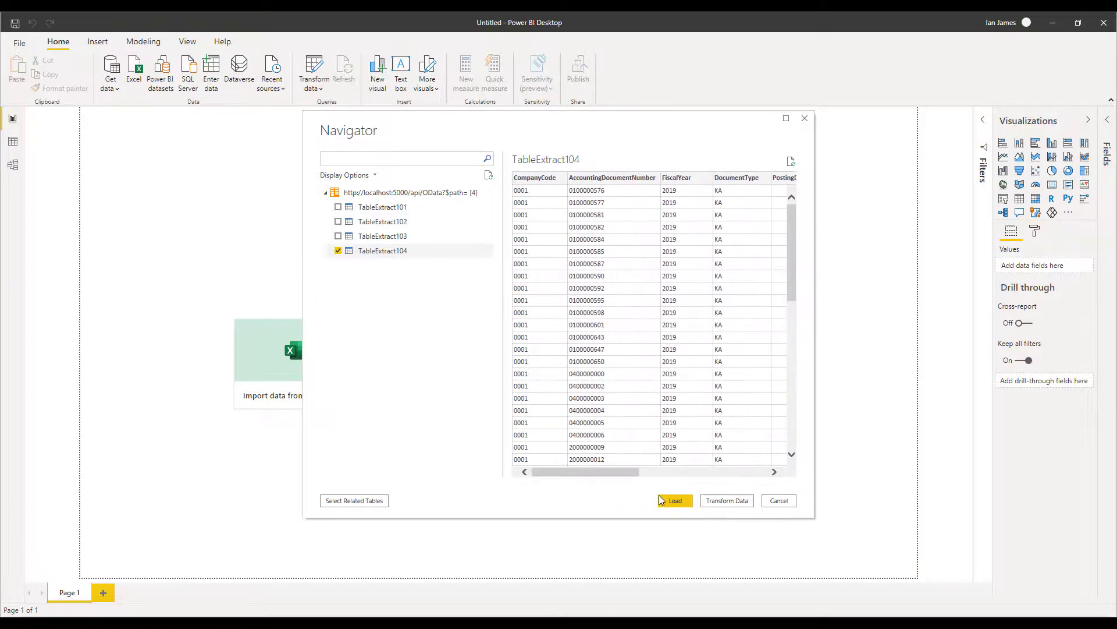
pyautogui.click(674, 501)
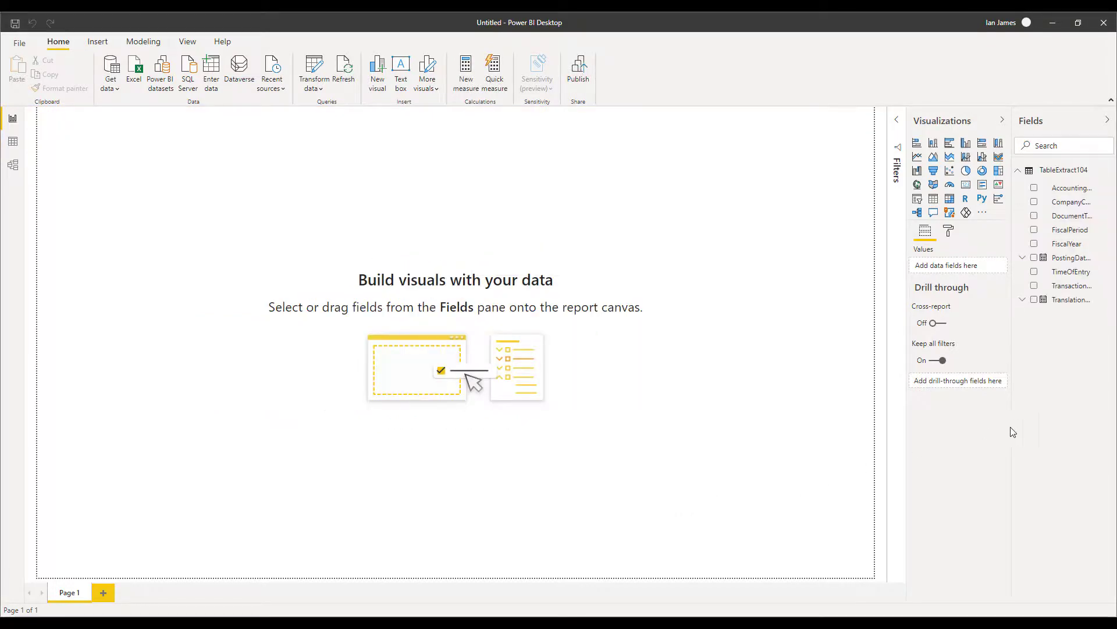
# Widen the Fields pane and browse the 875 TableExtract104 rows in Data view.
pyautogui.moveTo(1012, 426); pyautogui.dragTo(878, 439)
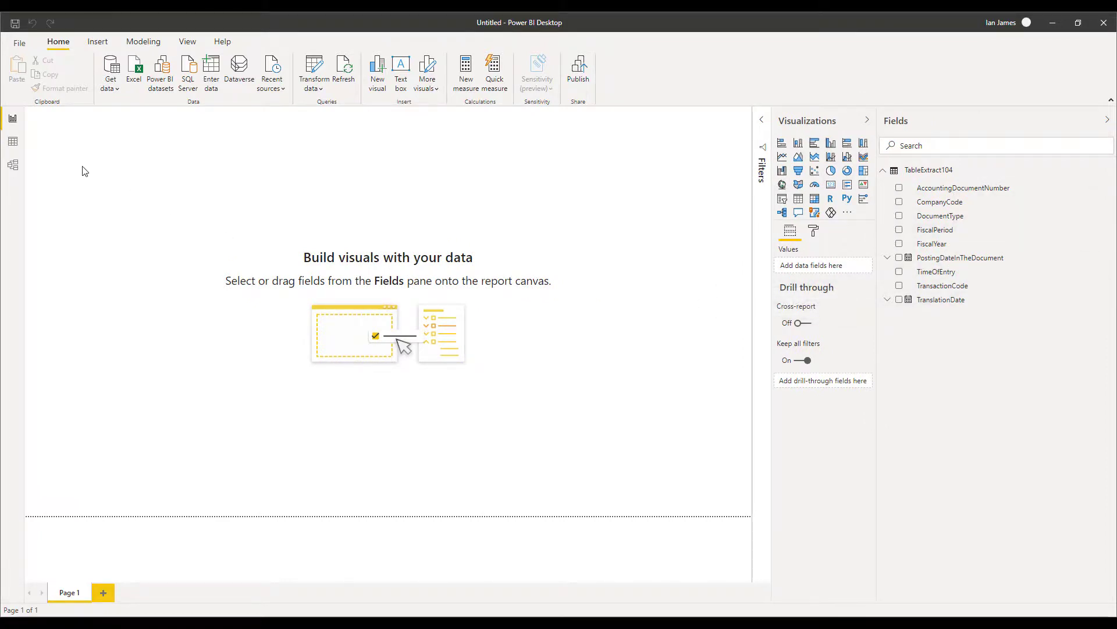
pyautogui.click(13, 142)
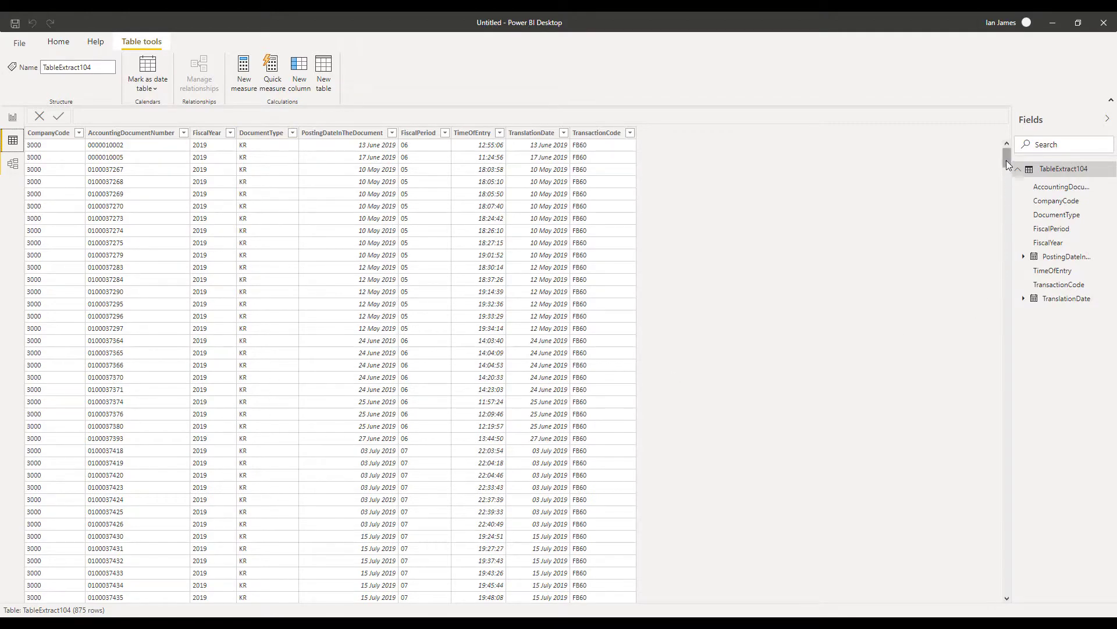
pyautogui.moveTo(1007, 171); pyautogui.dragTo(997, 445)
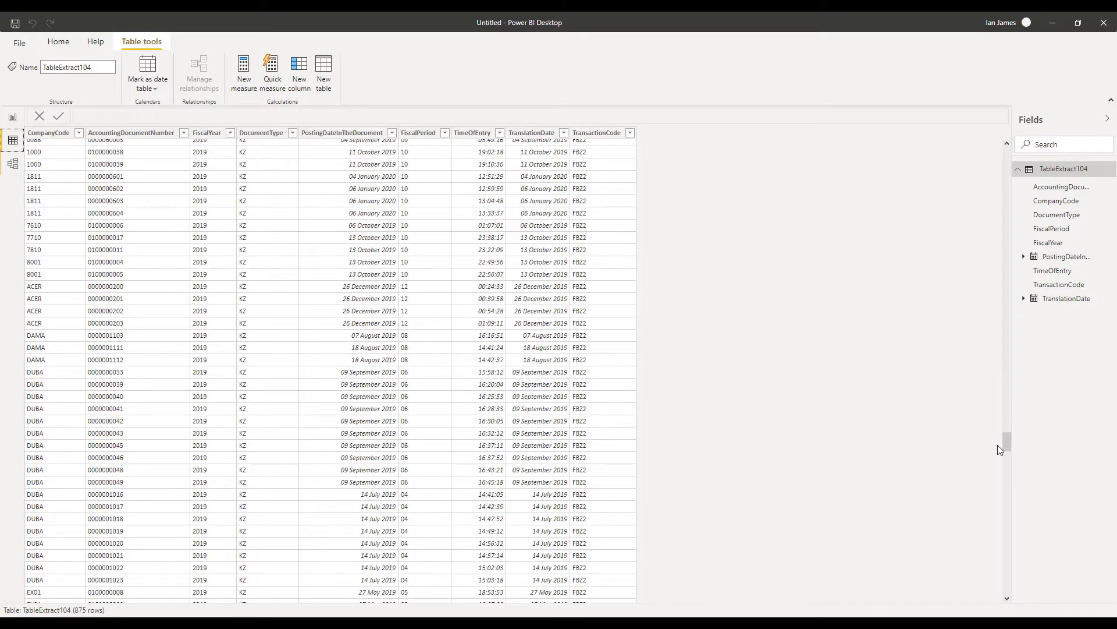